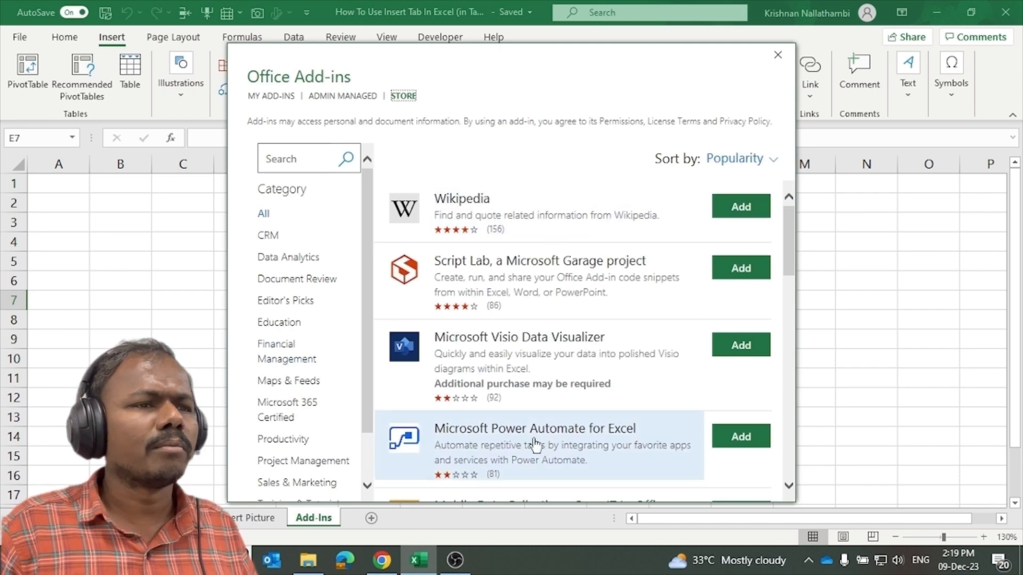
# Scroll through the store's most popular add-ins, such as Wikipedia, Script Lab and Power Automate.
pyautogui.scroll(-2, 521, 381)
pyautogui.scroll(-5, 521, 381)
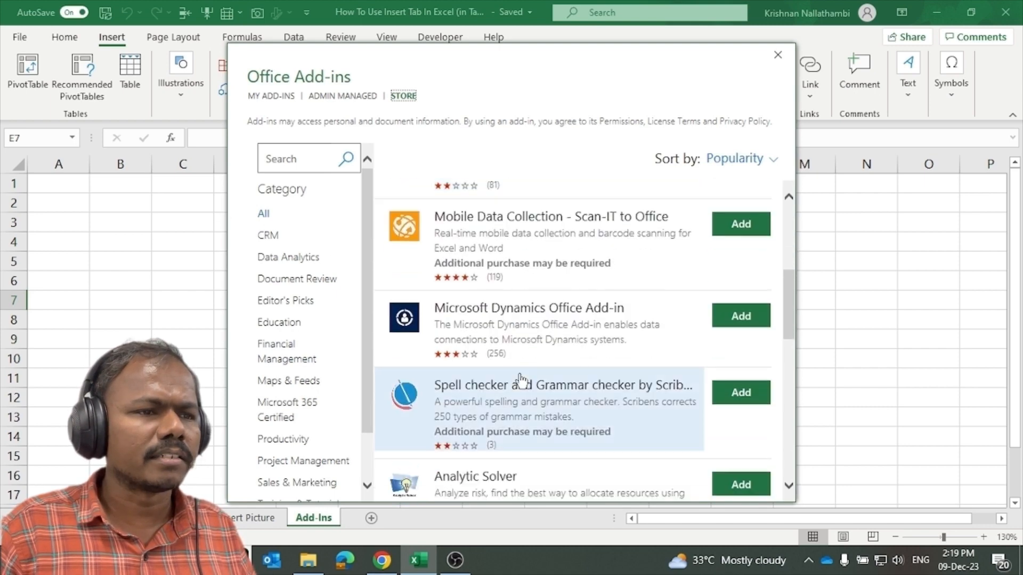
pyautogui.scroll(4, 519, 381)
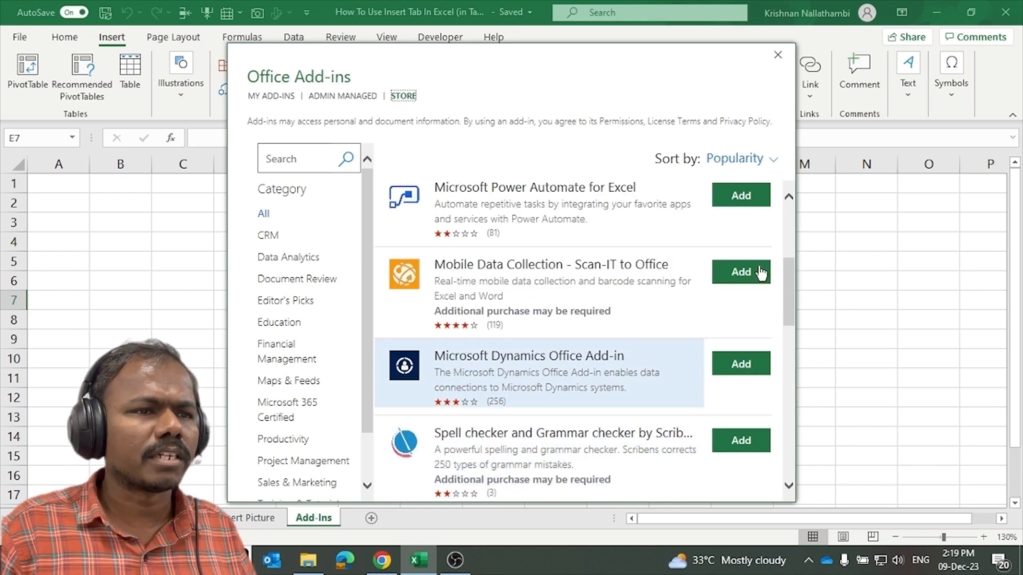
pyautogui.scroll(4, 761, 271)
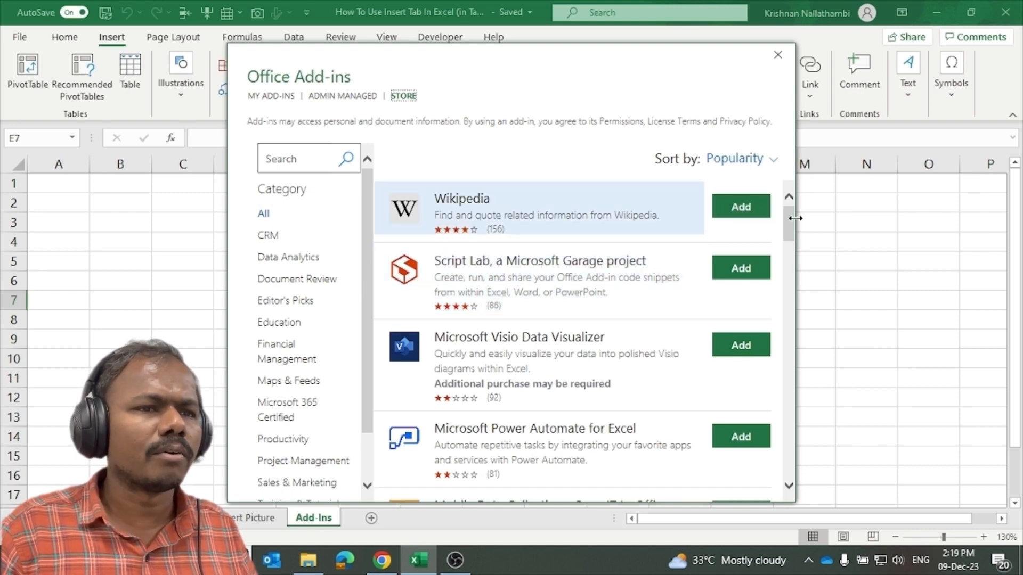
# Add the Wikipedia add-in, search it for 'tamil nadu' and scroll through the article.
pyautogui.click(738, 211)
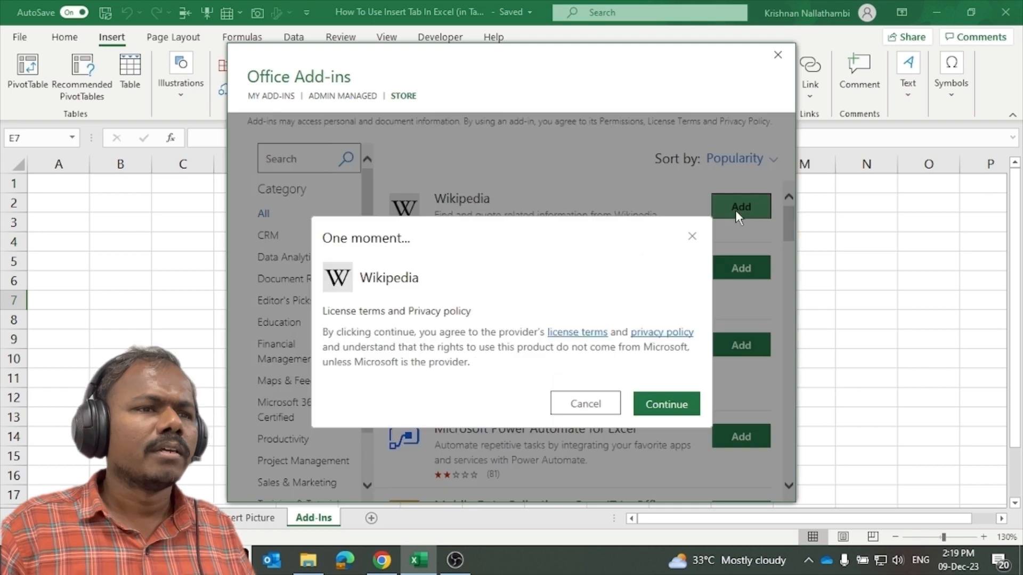
pyautogui.click(670, 321)
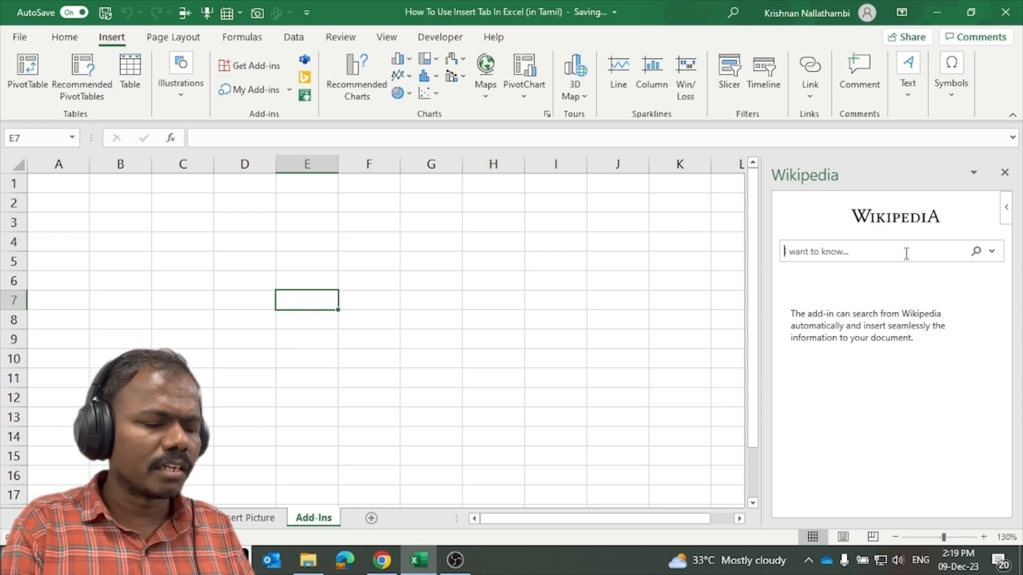
pyautogui.write('tamil nadu')
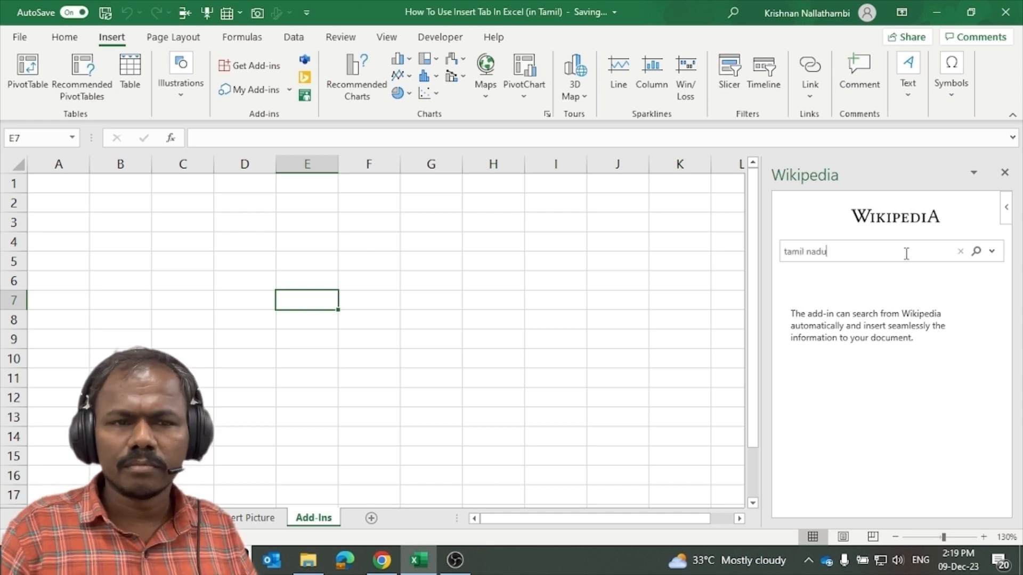
pyautogui.press('Return')
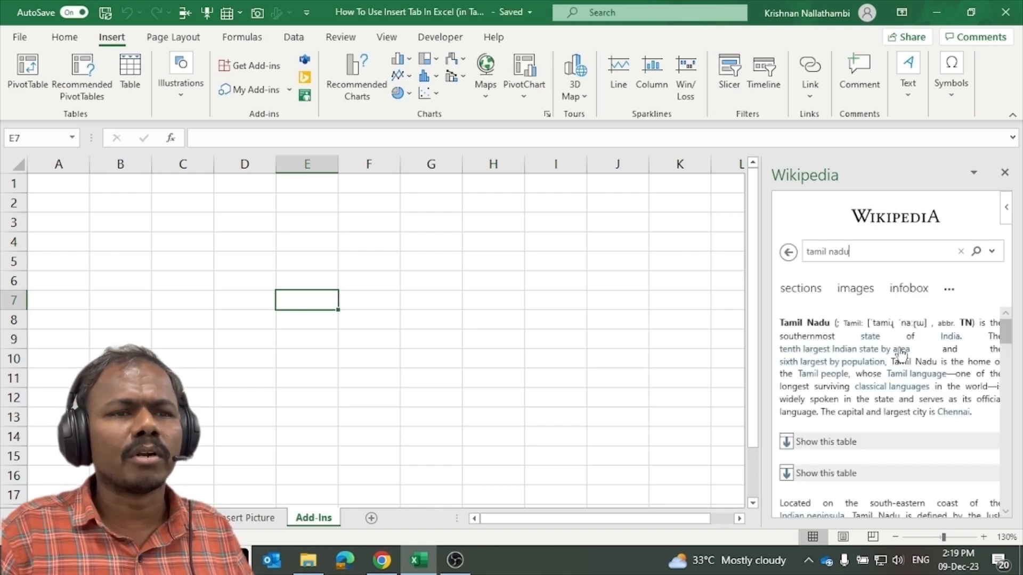
pyautogui.scroll(-5, 902, 354)
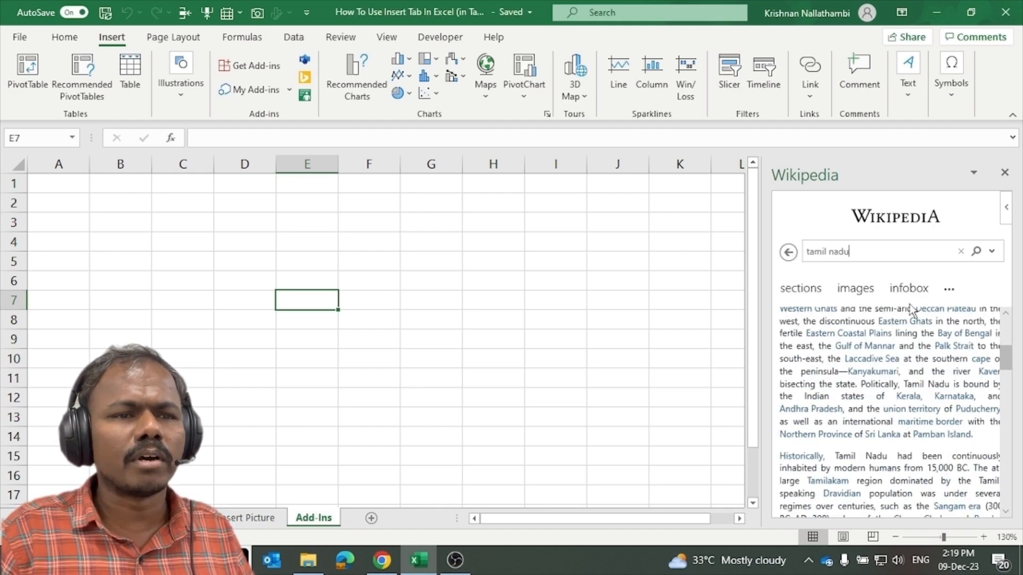
pyautogui.scroll(2, 905, 323)
pyautogui.scroll(2, 904, 322)
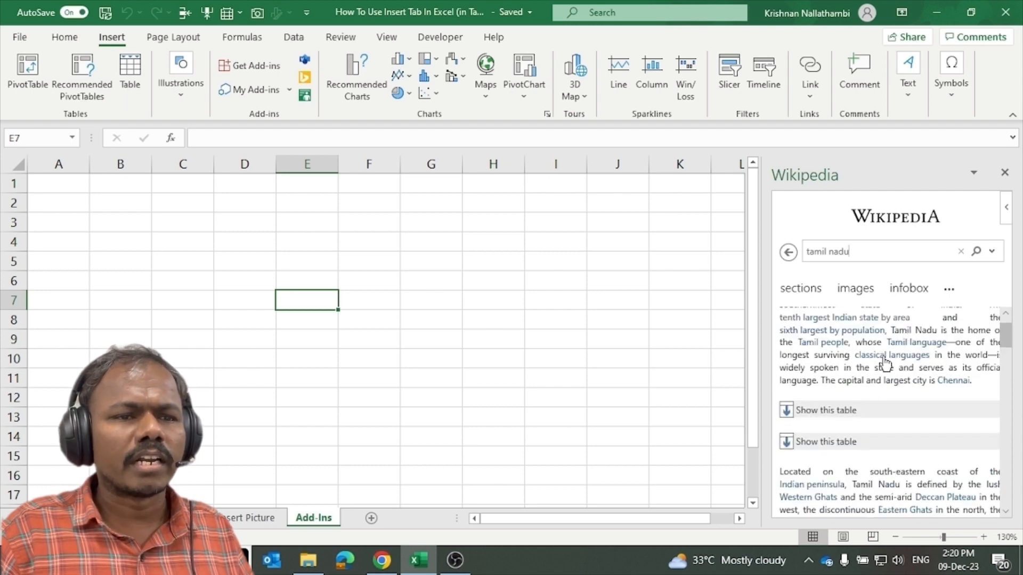
pyautogui.scroll(-15, 885, 364)
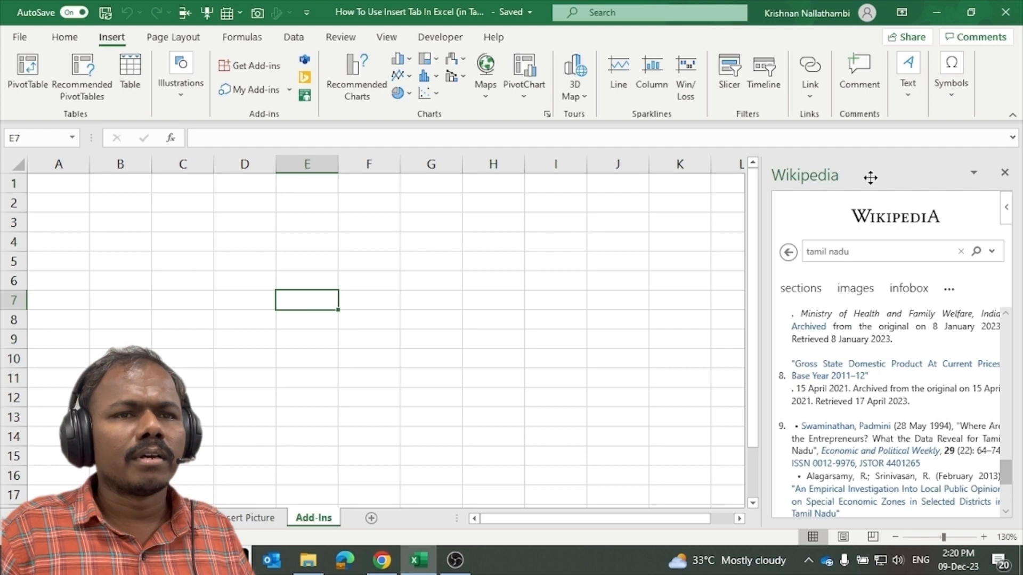
# Close the Wikipedia pane and search the add-ins store for 'mini calendar'.
pyautogui.click(1004, 172)
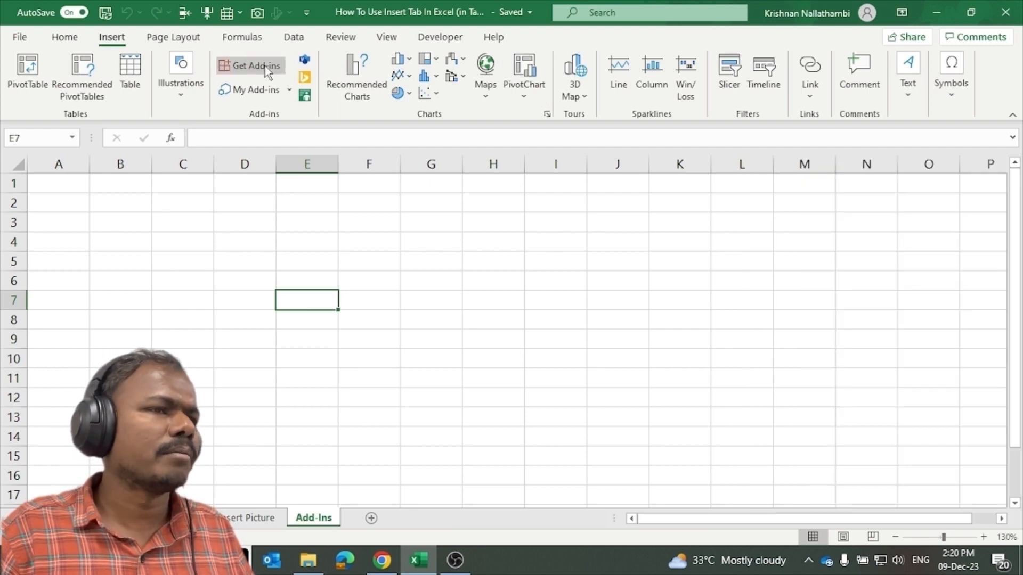
pyautogui.click(273, 72)
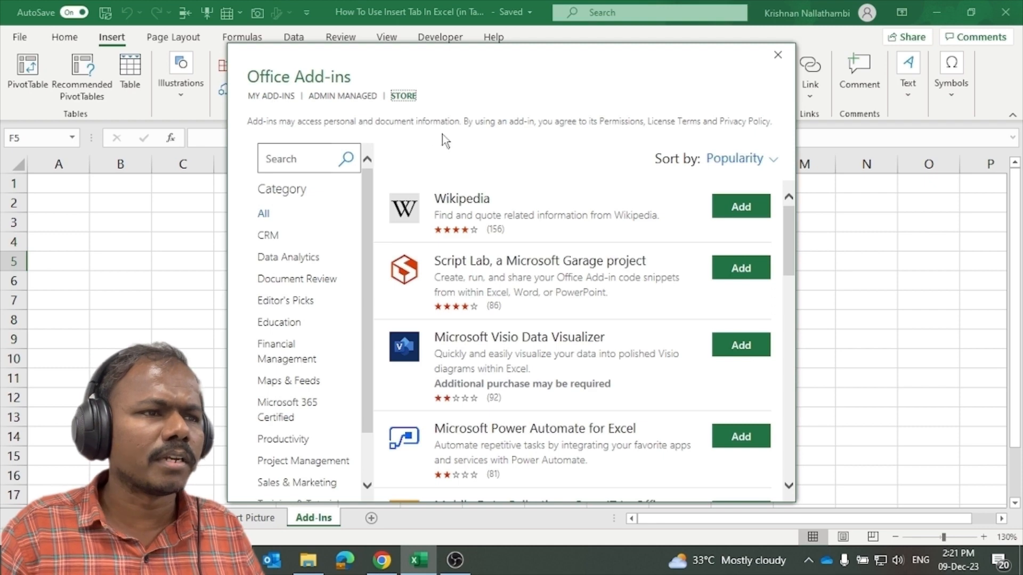
pyautogui.click(302, 156)
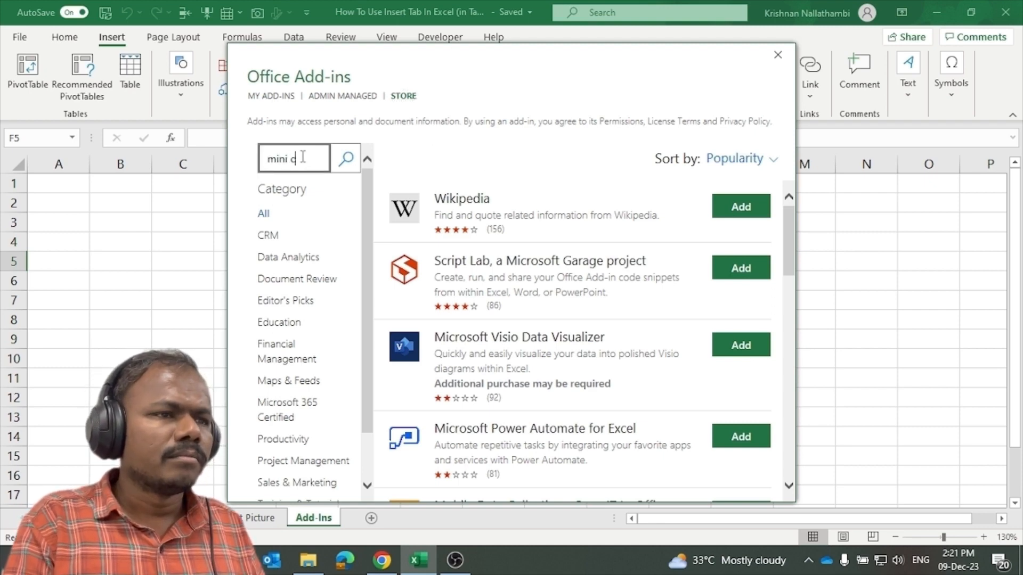
pyautogui.write('mini calendar')
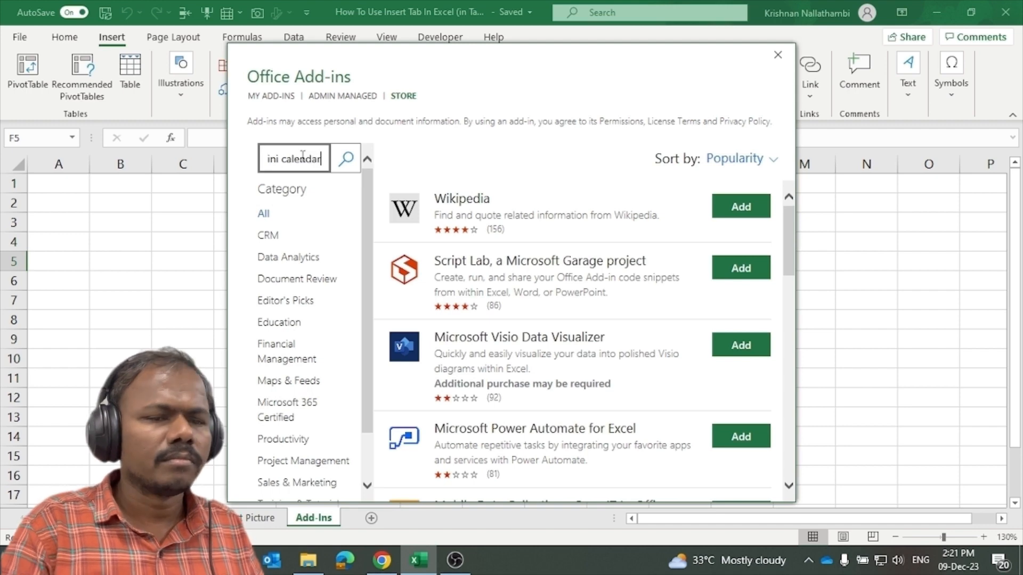
pyautogui.press('Return')
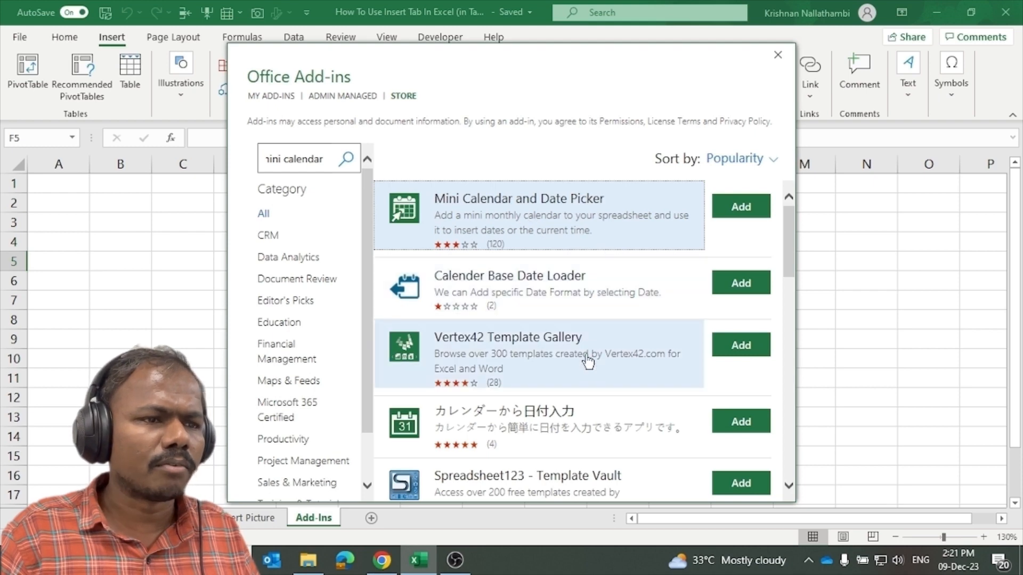
# Insert Mini Calendar and Date Picker, enlarge it and move it over columns J to O.
pyautogui.click(738, 210)
pyautogui.click(664, 313)
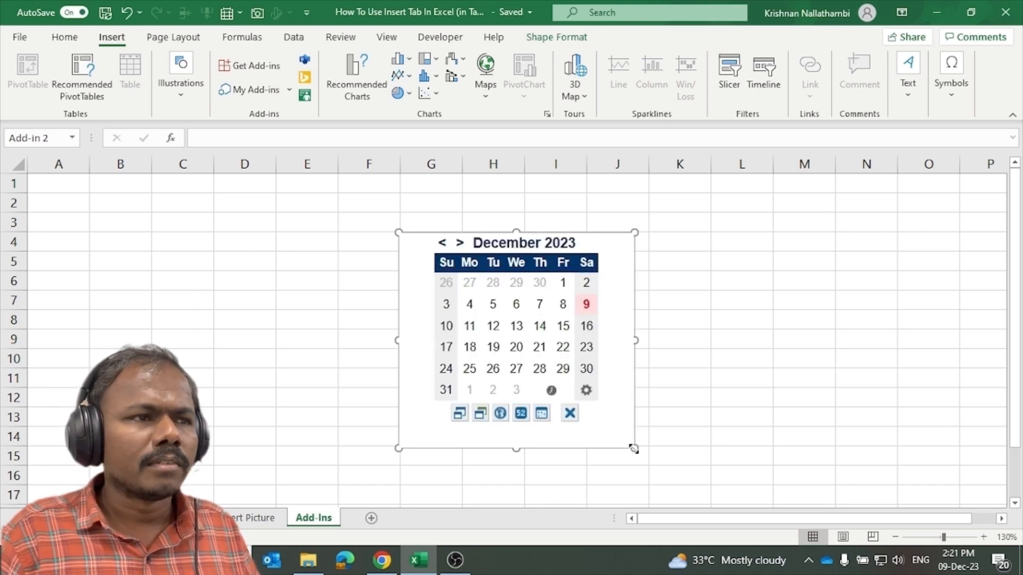
pyautogui.moveTo(634, 450); pyautogui.dragTo(694, 477)
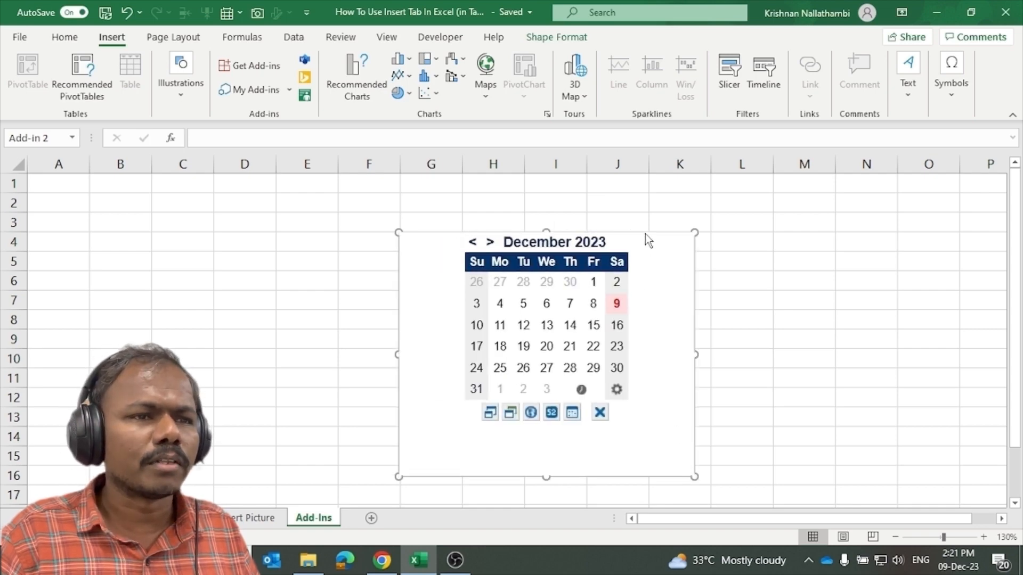
pyautogui.moveTo(663, 230); pyautogui.dragTo(889, 206)
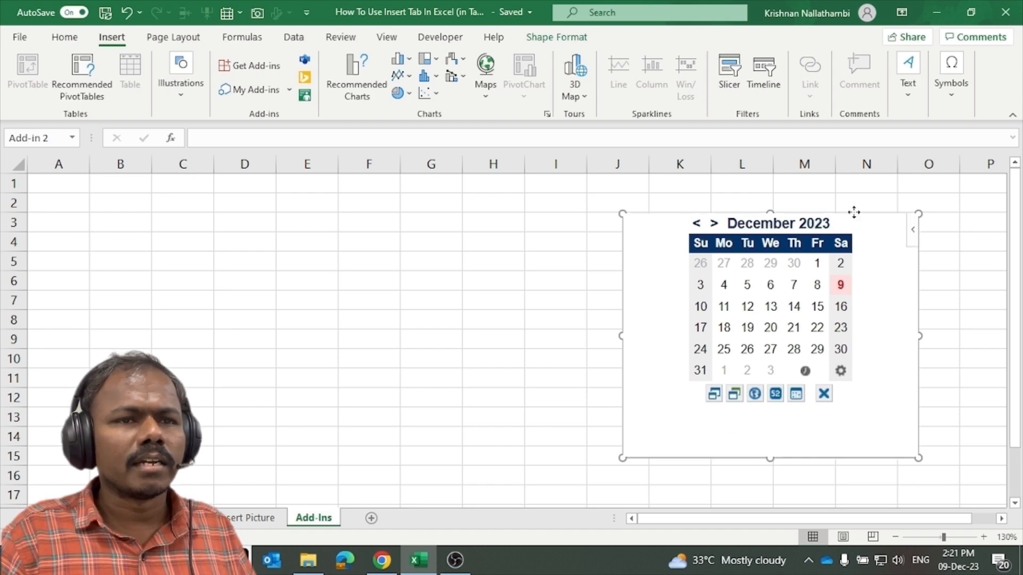
pyautogui.moveTo(854, 213); pyautogui.dragTo(913, 197)
# Fill A2:A6 with calendar dates 11-12-23, 19-12-23, 06-12-23, 20-12-23 and 19-12-23.
pyautogui.click(171, 236)
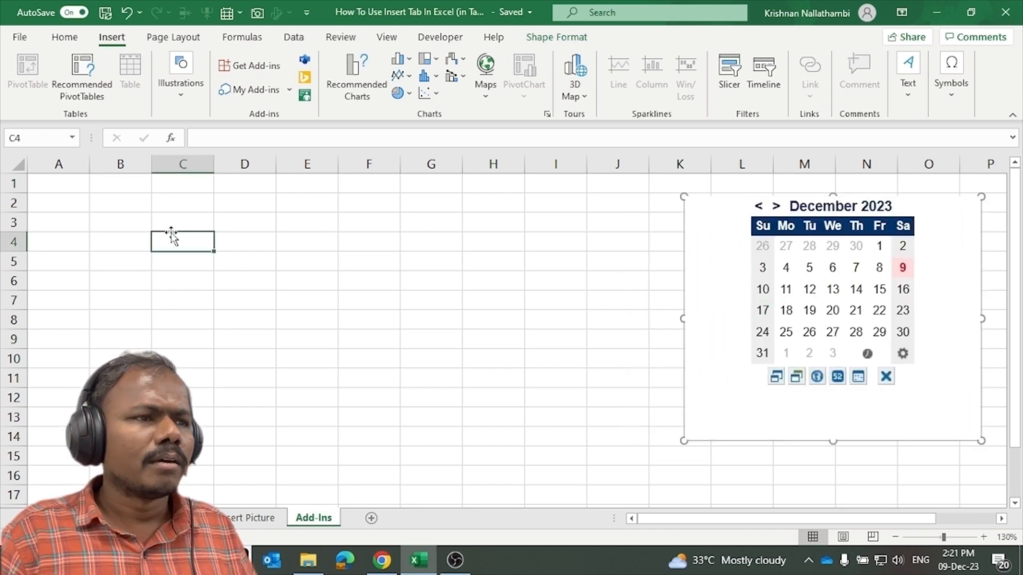
pyautogui.click(81, 209)
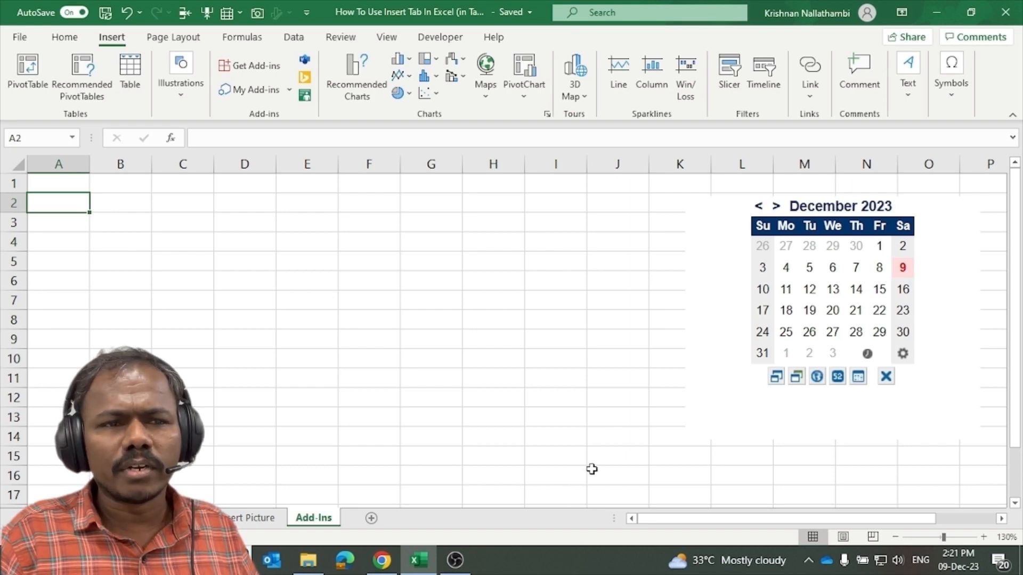
pyautogui.click(807, 290)
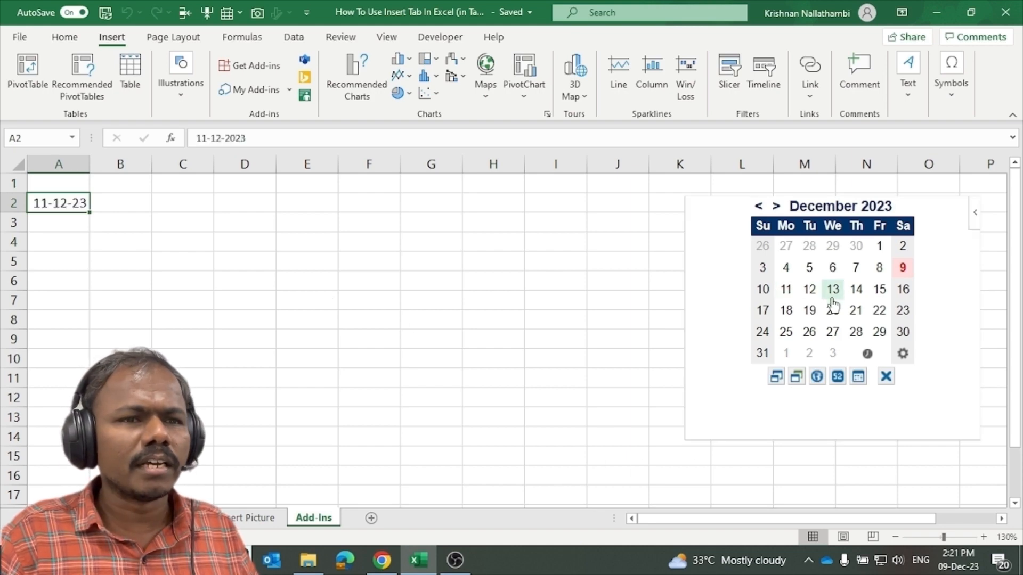
pyautogui.click(85, 226)
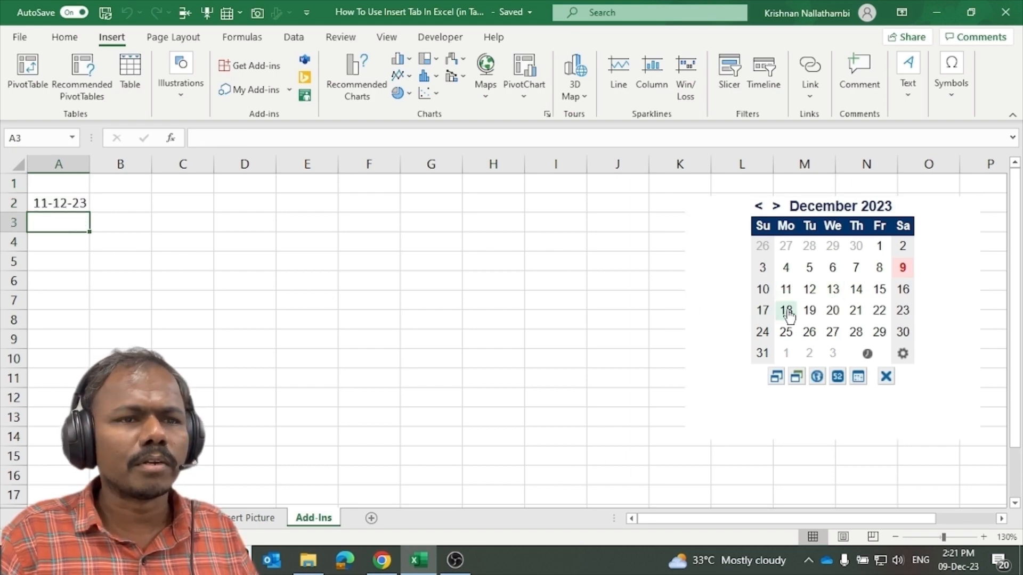
pyautogui.click(809, 311)
pyautogui.click(61, 246)
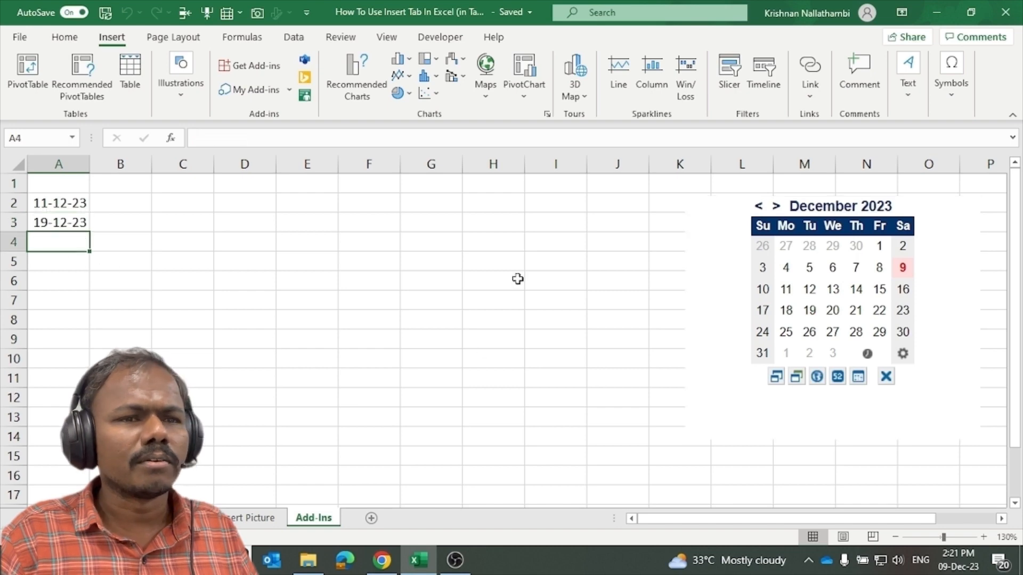
pyautogui.click(832, 267)
pyautogui.click(78, 280)
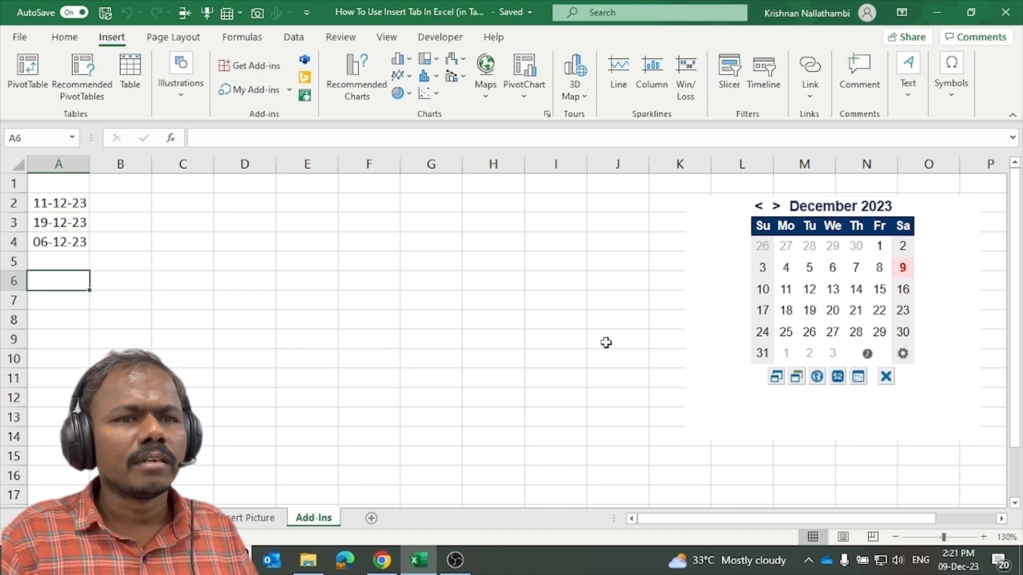
pyautogui.click(809, 310)
pyautogui.click(41, 262)
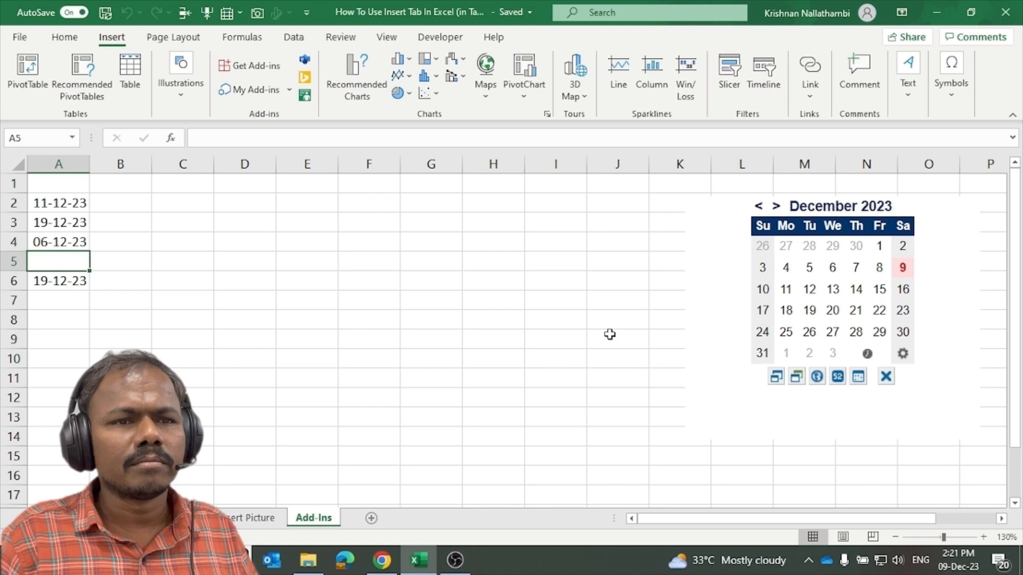
pyautogui.click(832, 310)
# Insert the current time, 2:21 PM, into cell B2 from the calendar.
pyautogui.click(118, 207)
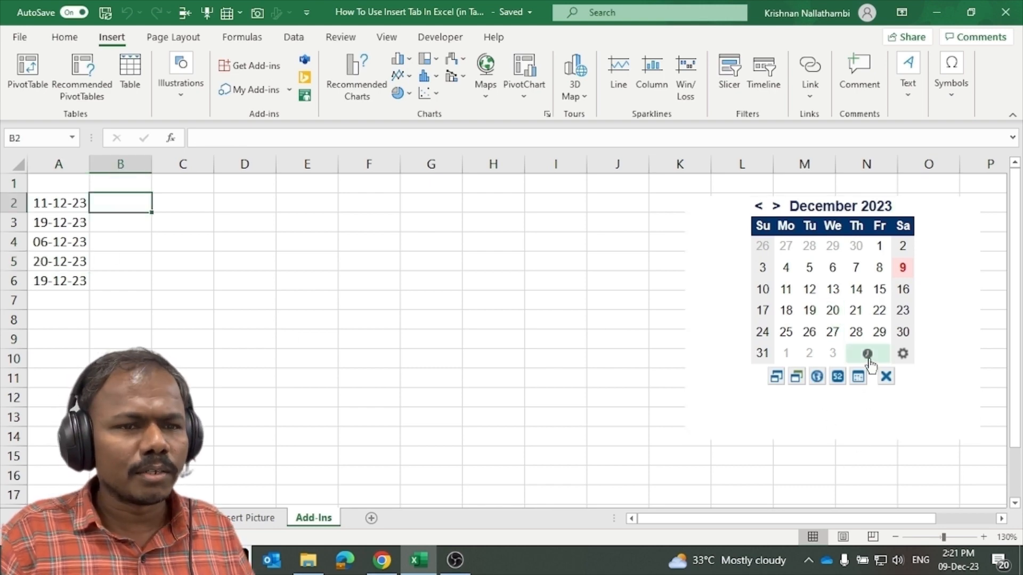
pyautogui.scroll(6, 869, 366)
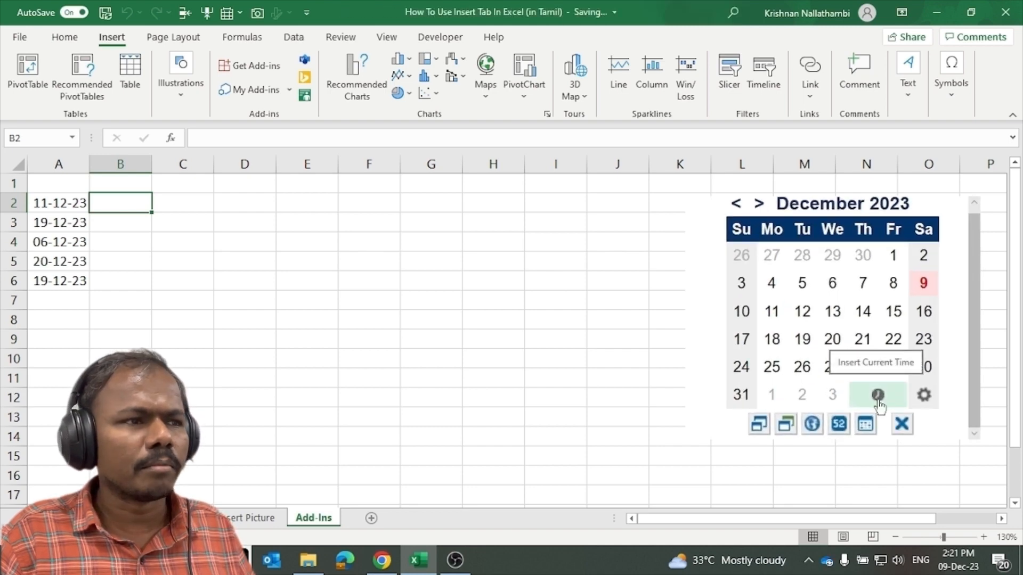
pyautogui.click(878, 396)
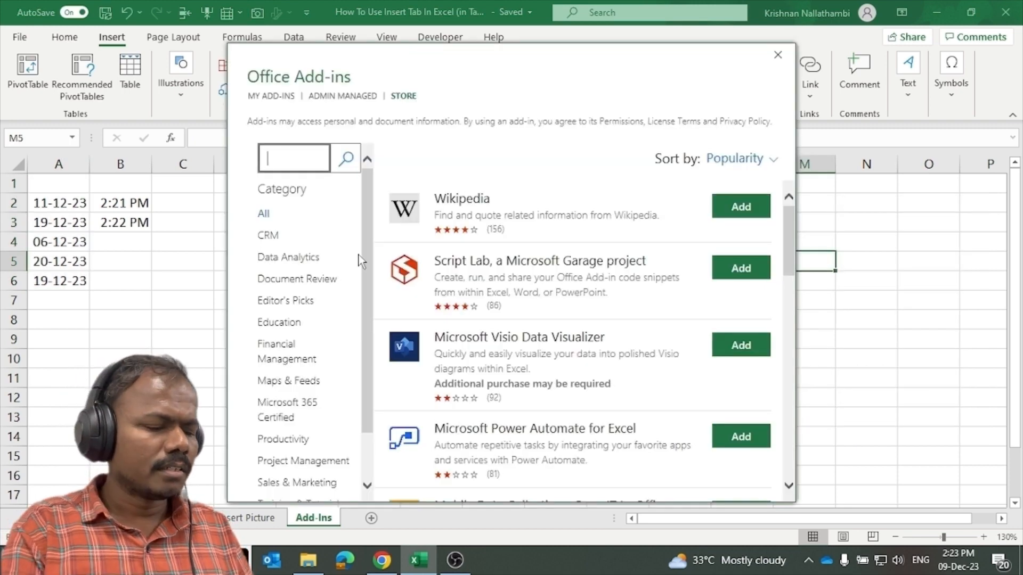
# Search the store for 'calculator' and install the Handy Calculator add-in.
pyautogui.write('calu')
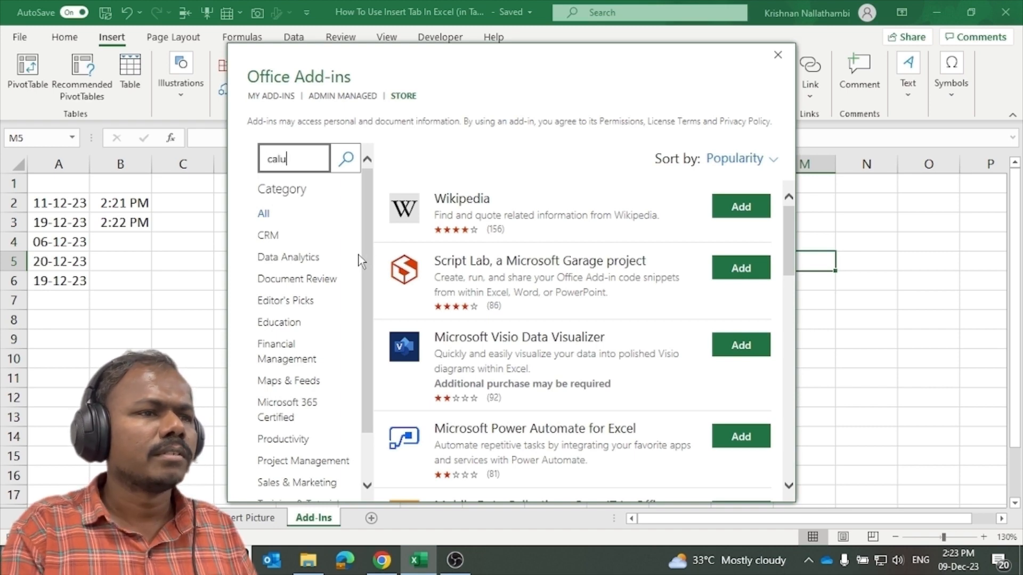
pyautogui.press('BackSpace')
pyautogui.write('cula')
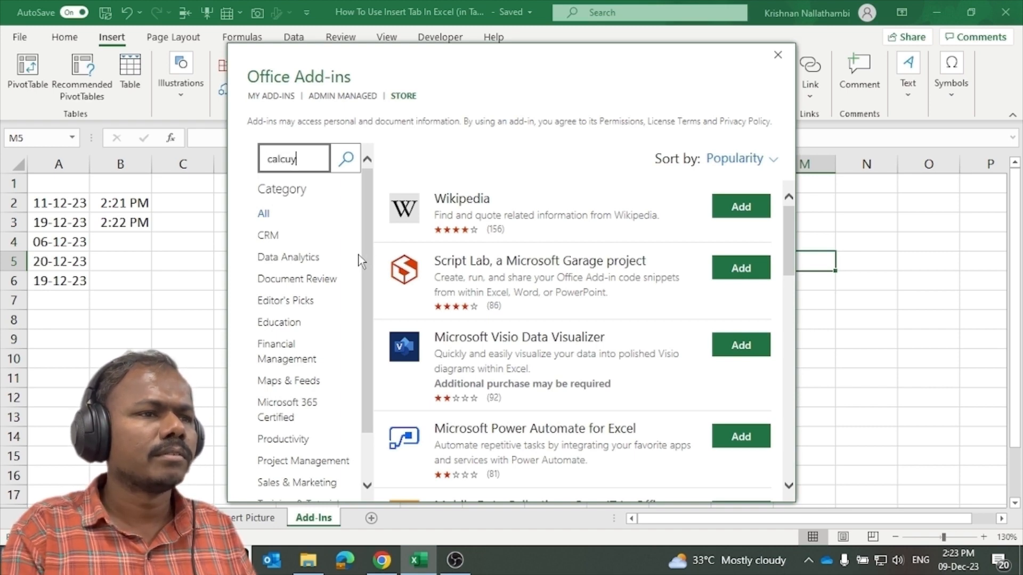
pyautogui.write('tor')
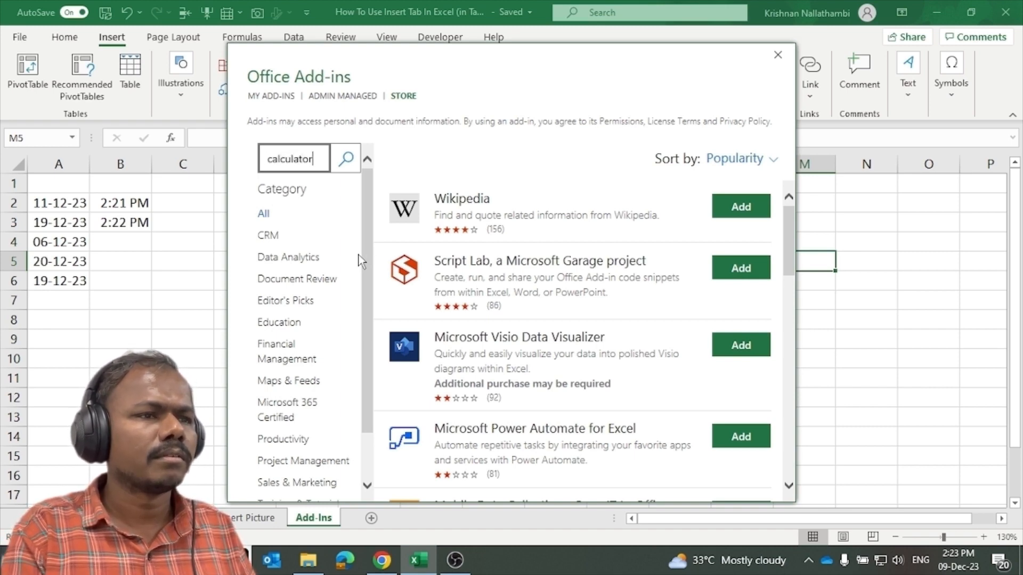
pyautogui.press('Return')
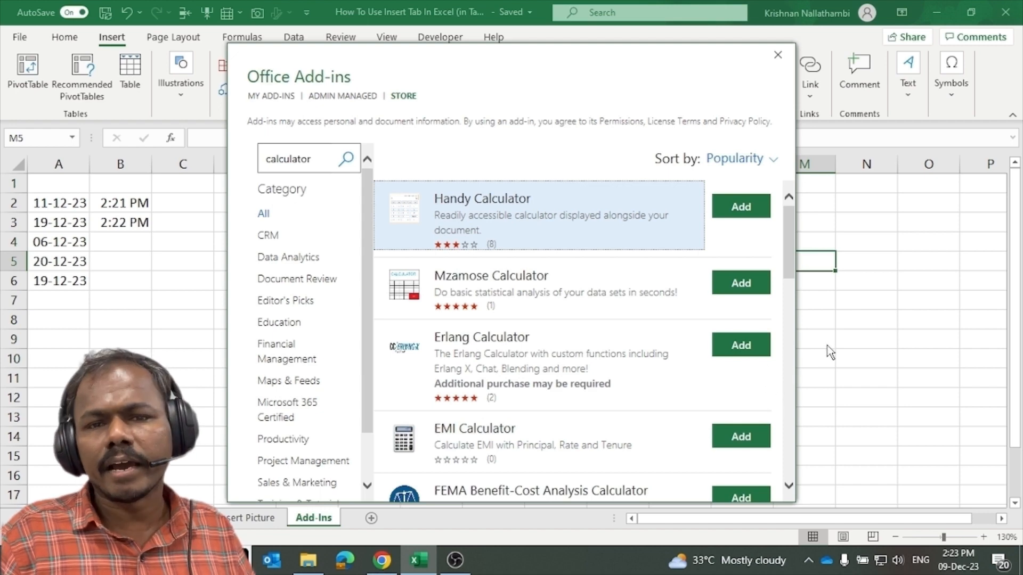
pyautogui.click(755, 221)
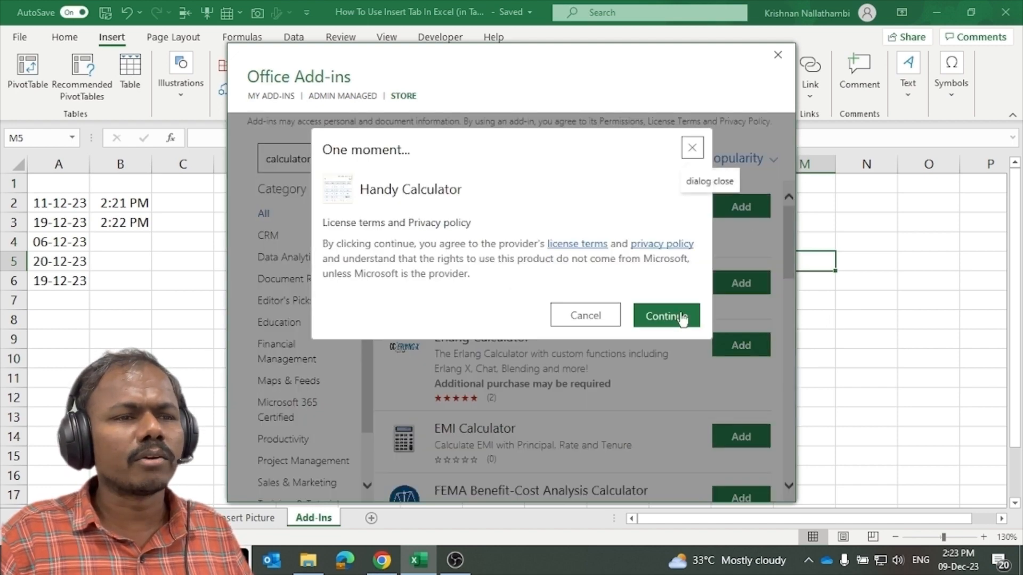
pyautogui.click(661, 319)
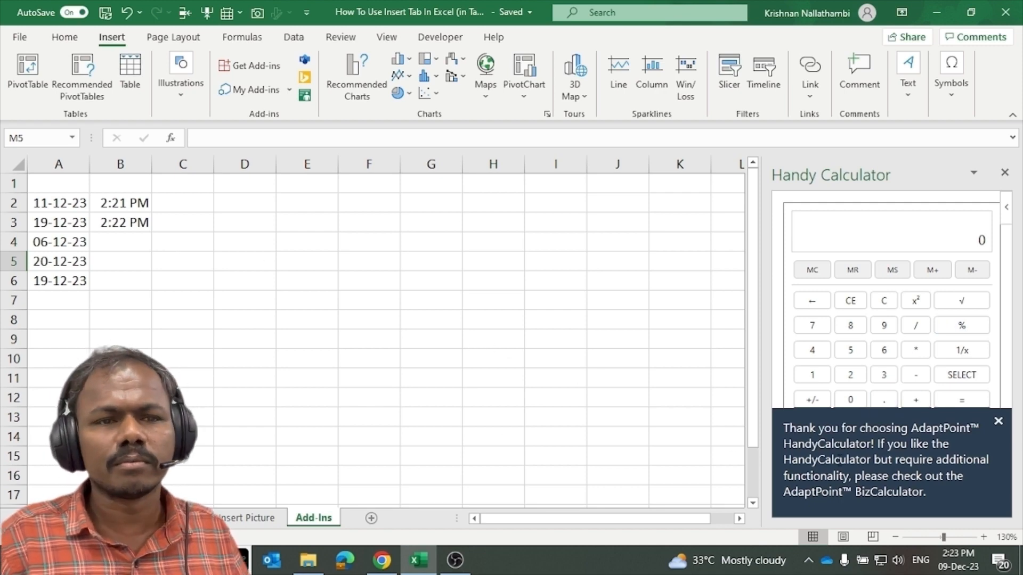
# Dismiss the thank-you banner, close the Handy Calculator pane and reopen the add-ins store.
pyautogui.click(997, 421)
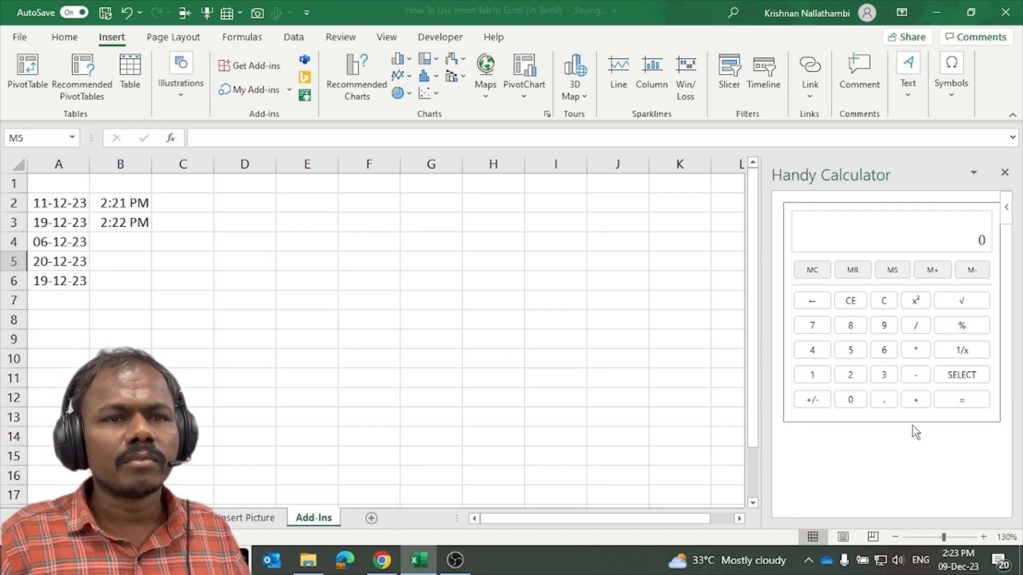
pyautogui.click(1005, 173)
pyautogui.click(257, 66)
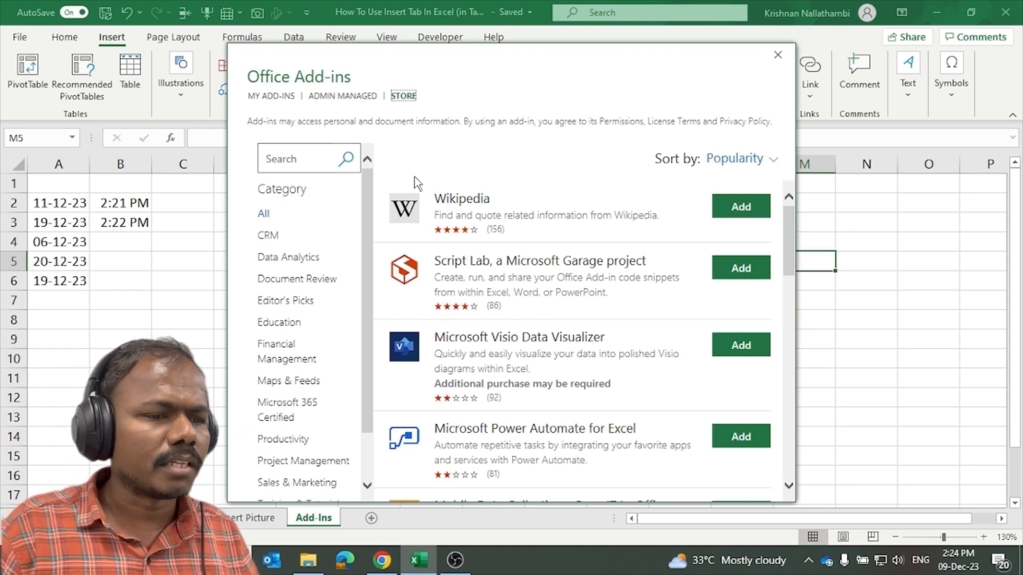
# Search the store for a web video player and insert the Web Video Player add-in.
pyautogui.click(304, 162)
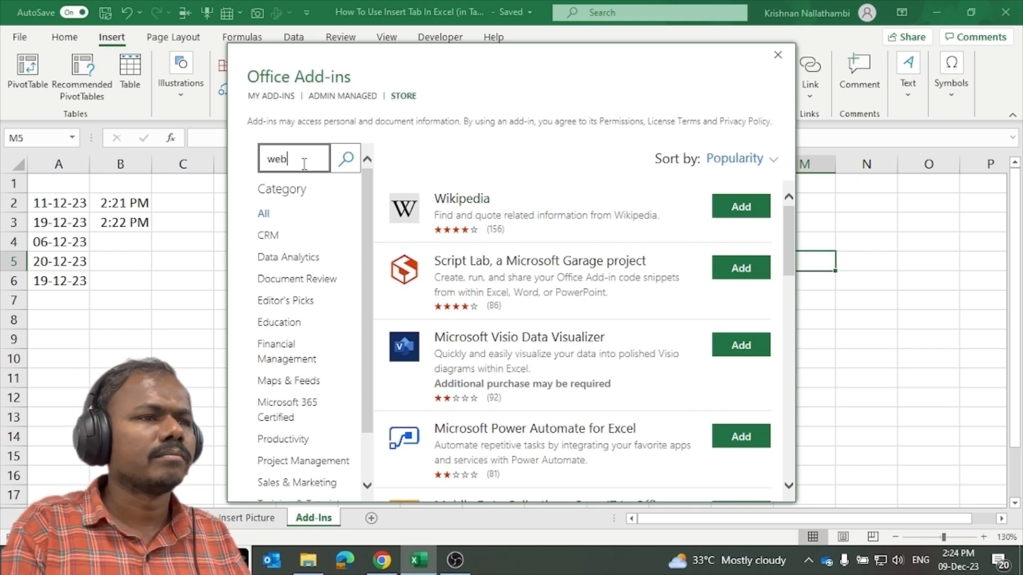
pyautogui.write('web vidoe ')
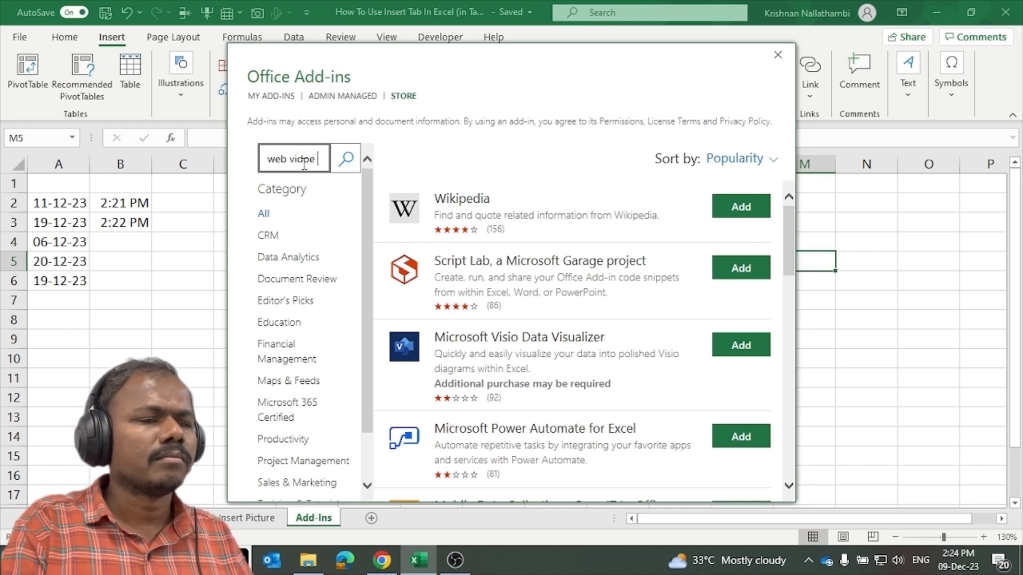
pyautogui.write('player')
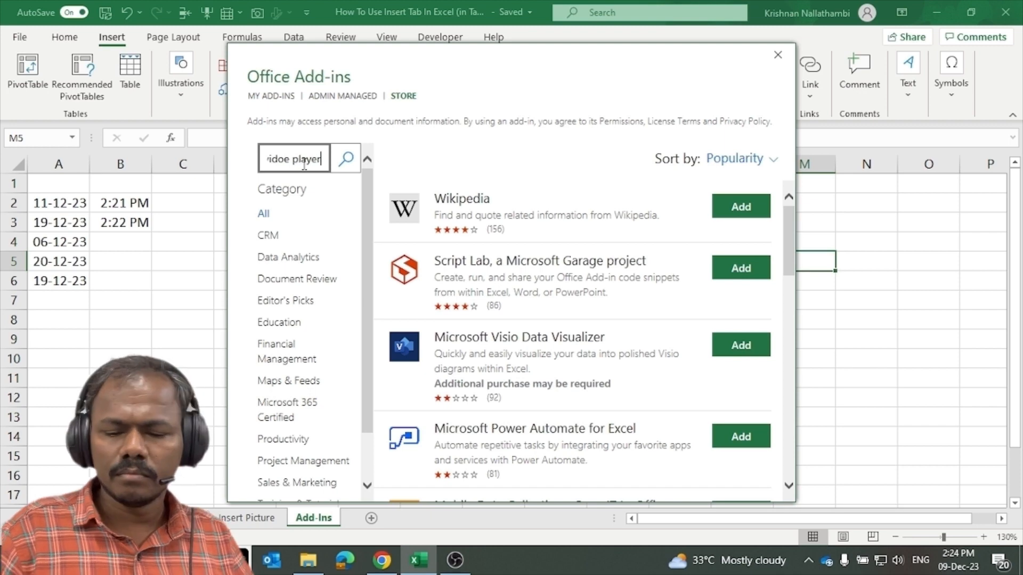
pyautogui.press('Return')
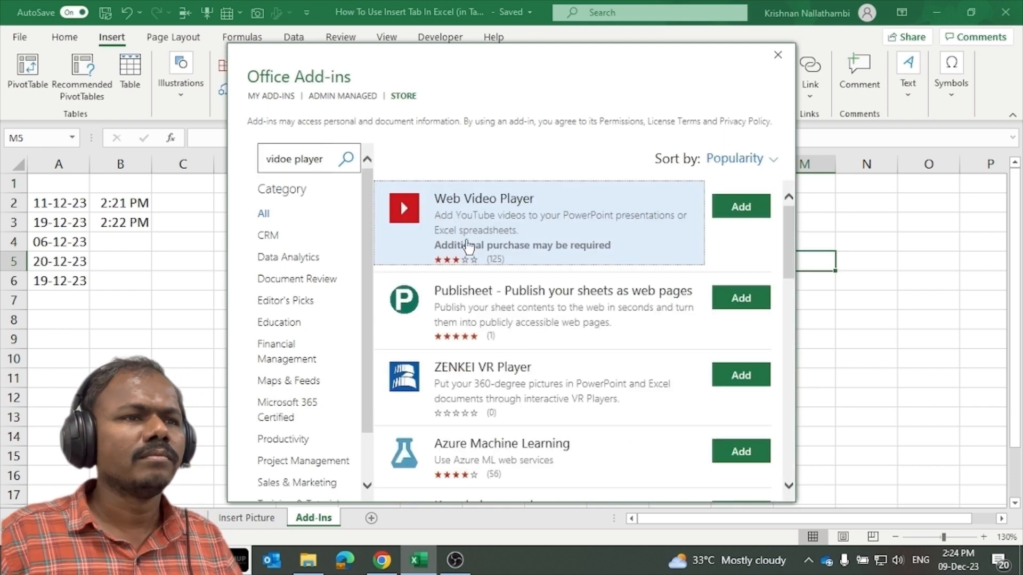
pyautogui.click(744, 212)
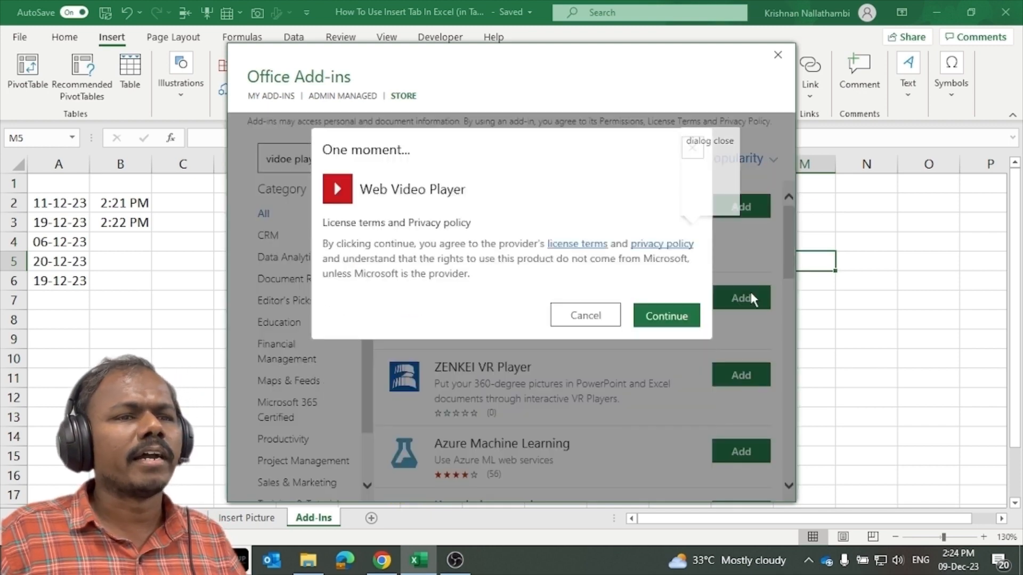
pyautogui.click(665, 320)
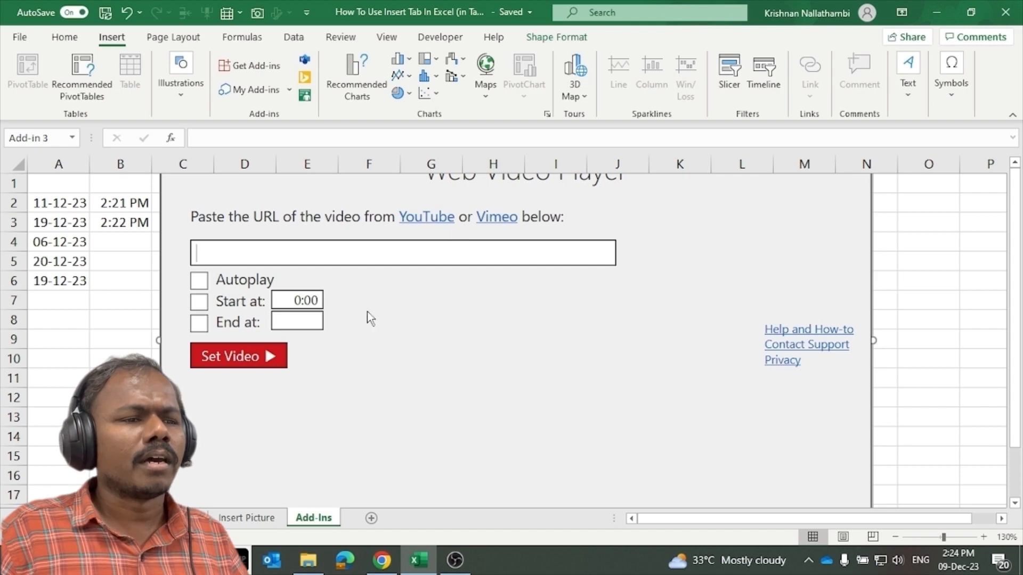
# Copy the YouTube share link of the Excel Advanced Tutoring tamil video, then return to Excel.
pyautogui.moveTo(391, 567)
pyautogui.click(400, 524)
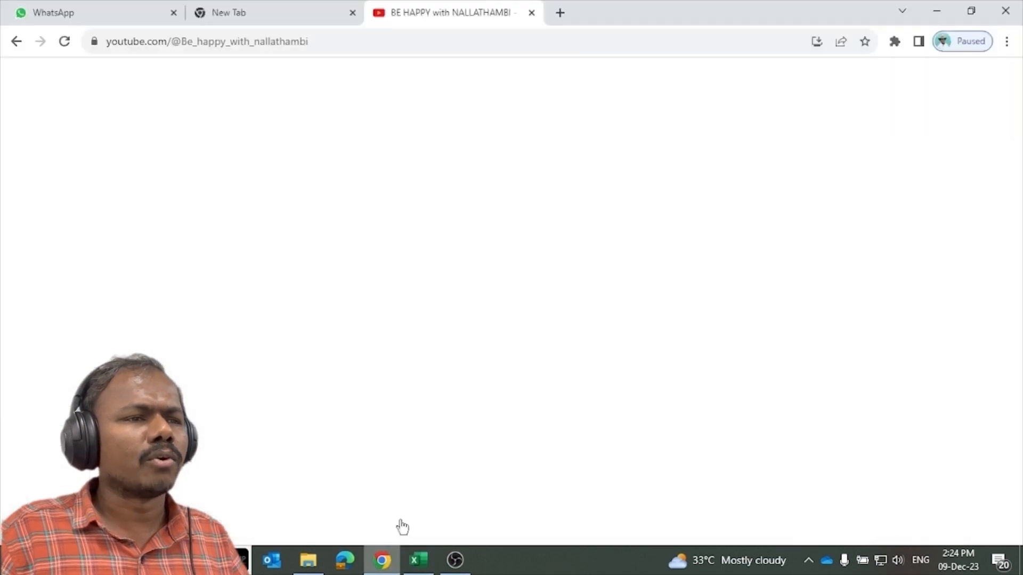
pyautogui.click(434, 333)
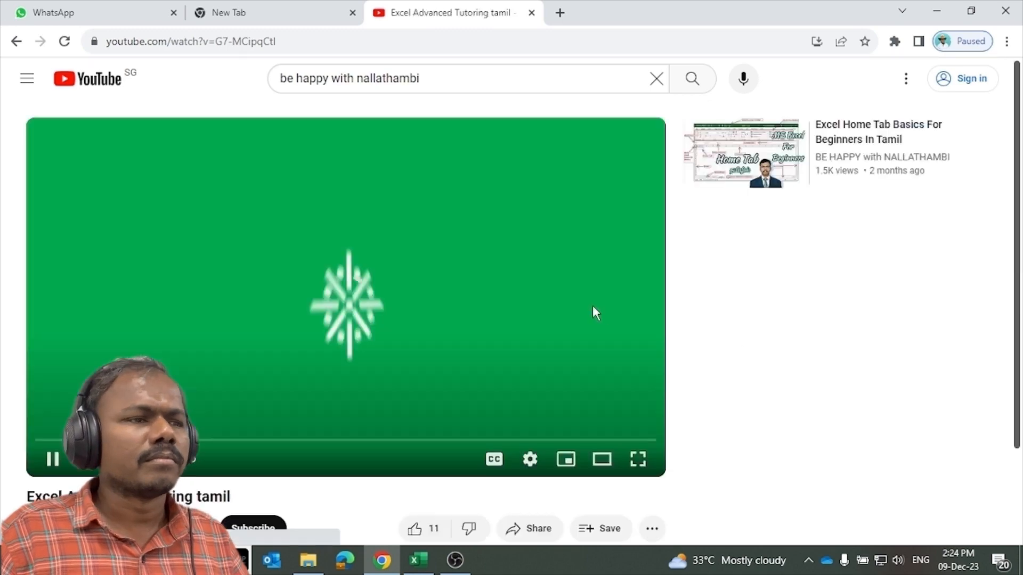
pyautogui.scroll(-2, 532, 319)
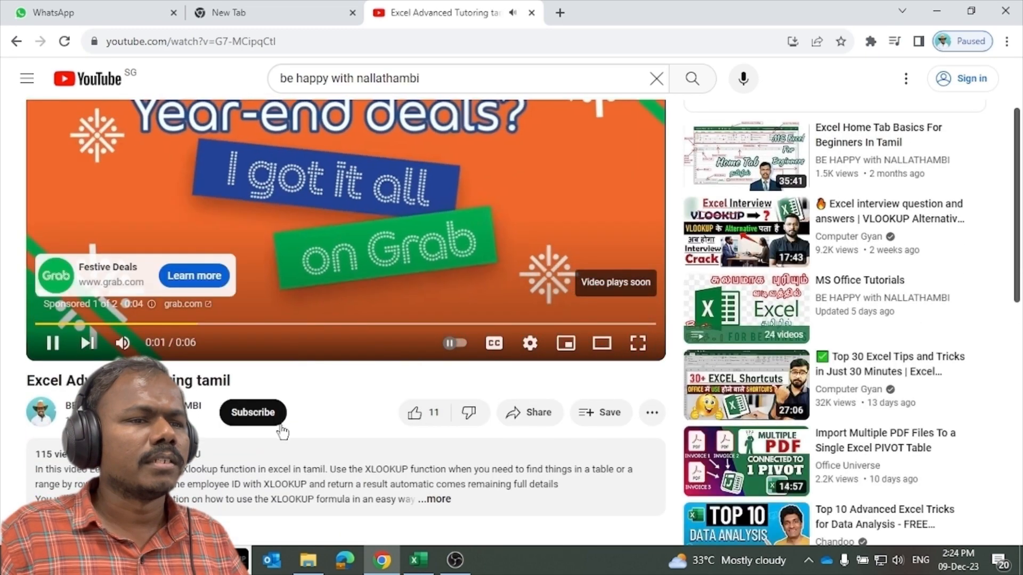
pyautogui.click(547, 421)
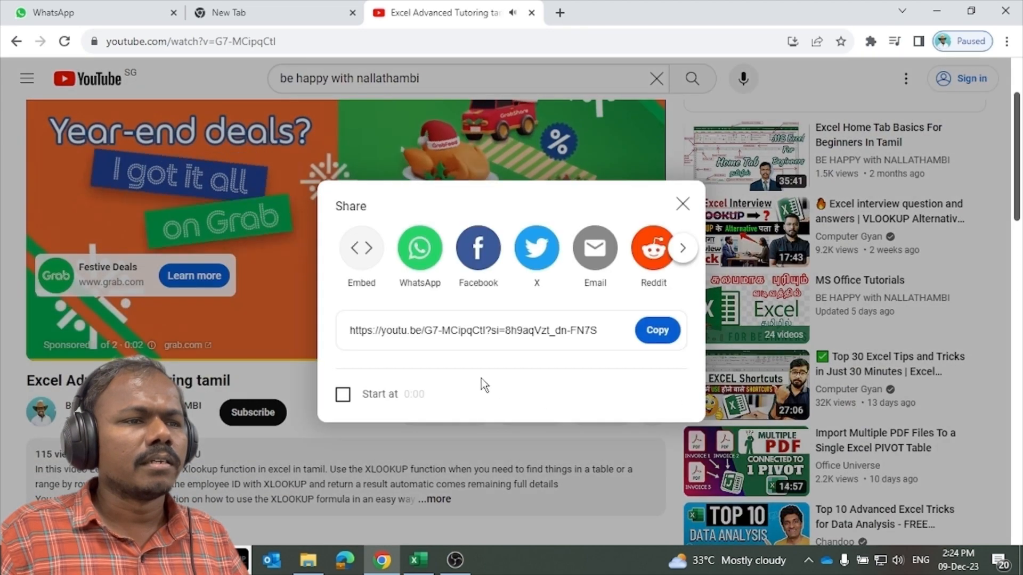
pyautogui.click(657, 331)
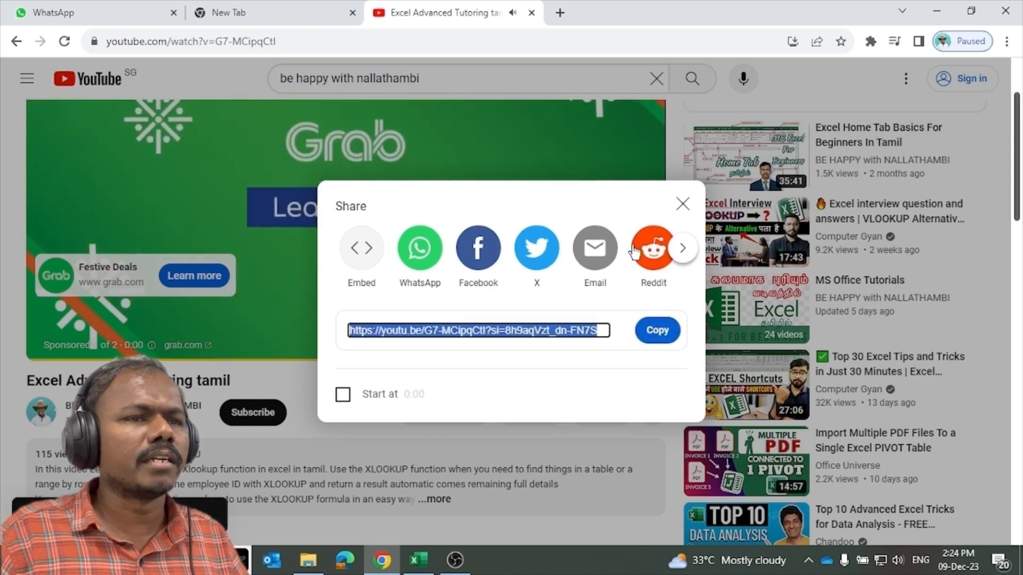
pyautogui.click(682, 203)
pyautogui.click(384, 213)
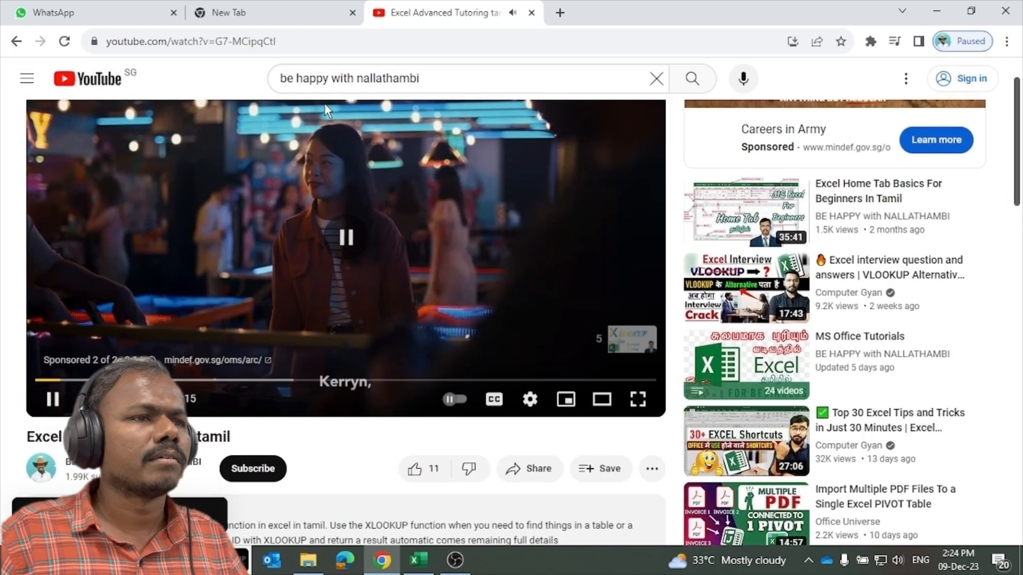
pyautogui.click(419, 560)
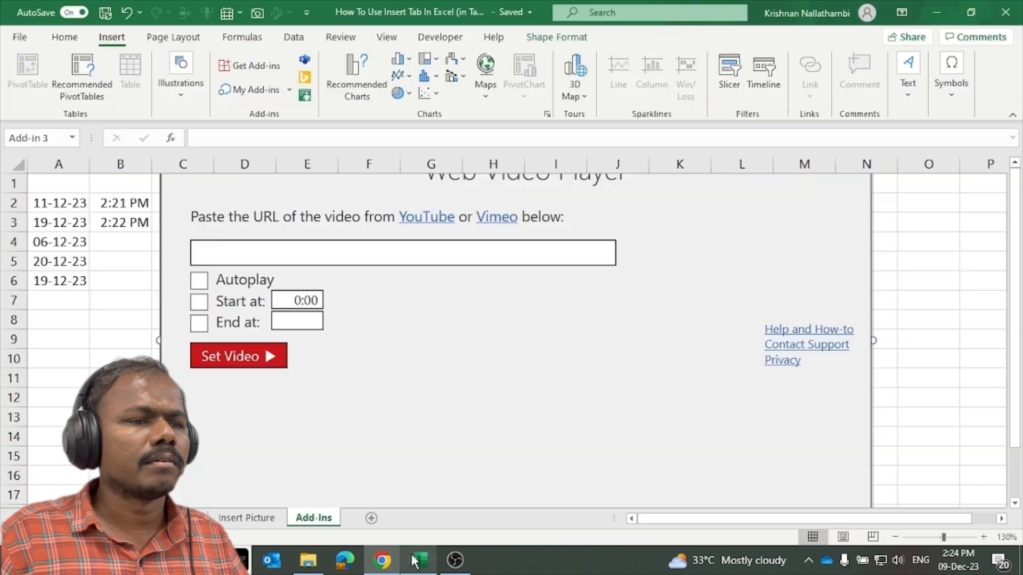
# Paste the YouTube link into the player's URL box and set the XLOOKUP tutorial video.
pyautogui.click(228, 255)
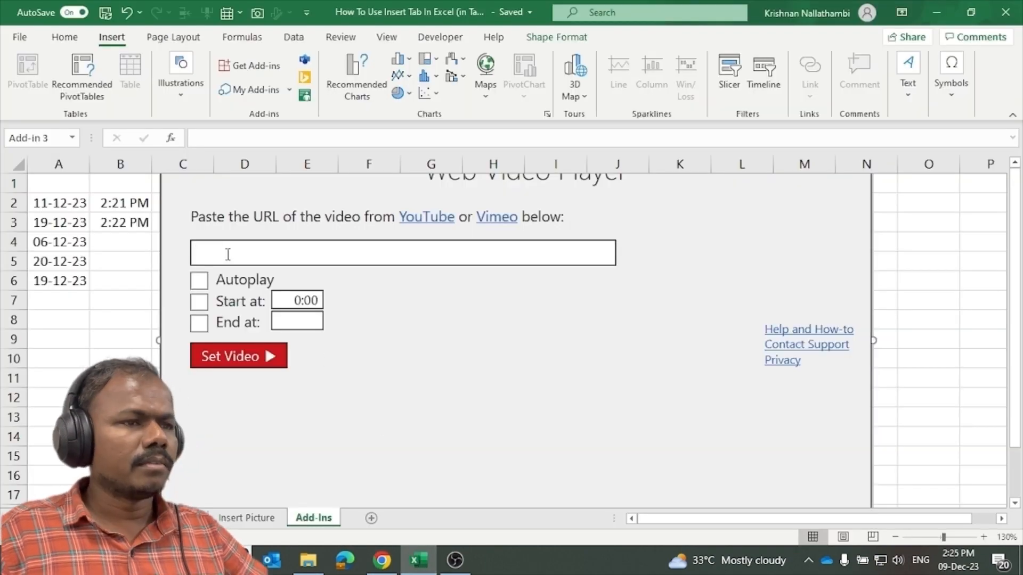
pyautogui.hotkey('ctrl', 'v')
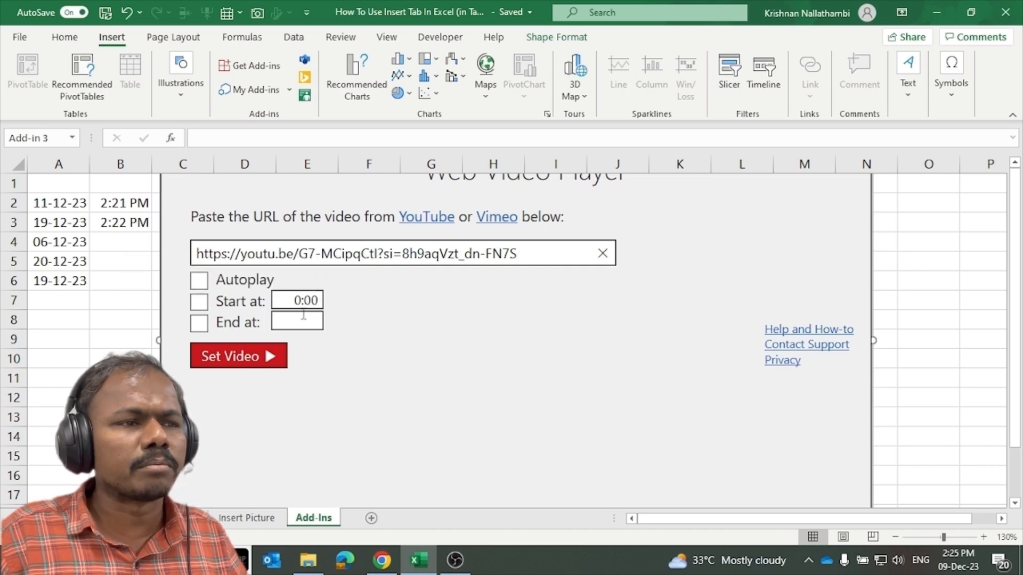
pyautogui.click(246, 358)
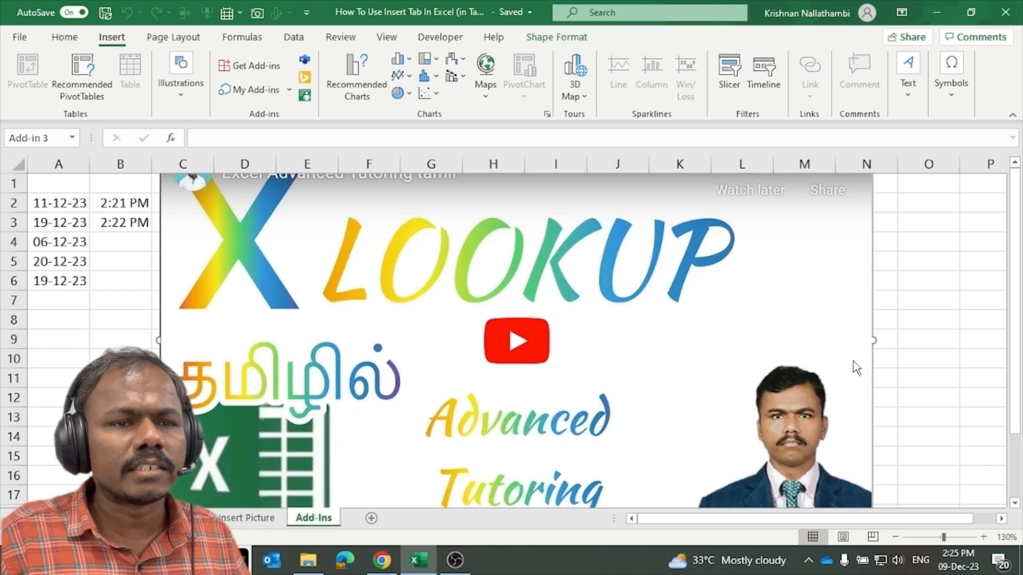
# Shrink the Web Video Player and move it over columns J–O.
pyautogui.click(874, 346)
pyautogui.moveTo(874, 340); pyautogui.dragTo(661, 351)
pyautogui.scroll(-3, 697, 436)
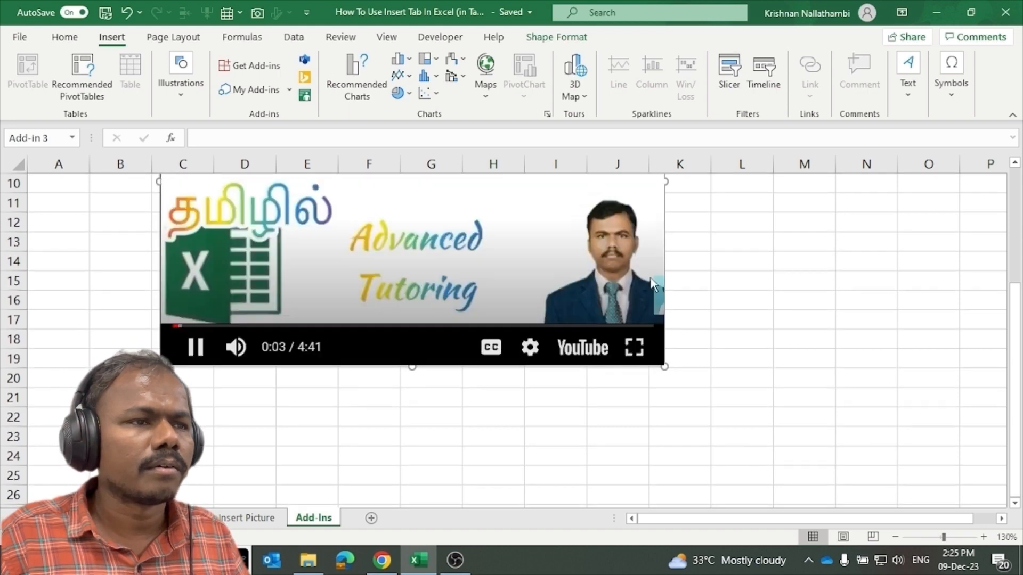
pyautogui.scroll(3, 674, 297)
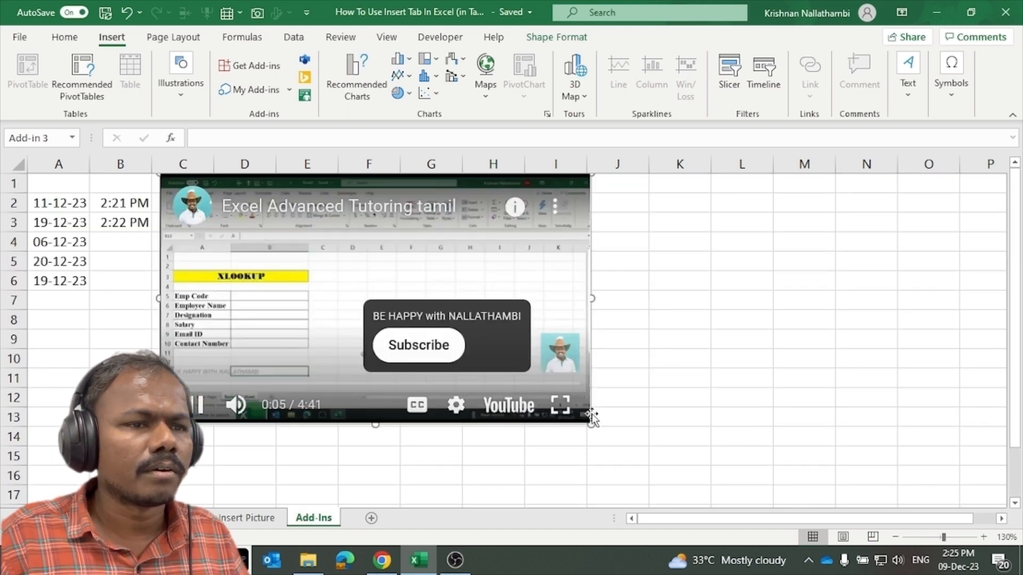
pyautogui.moveTo(588, 425); pyautogui.dragTo(501, 345)
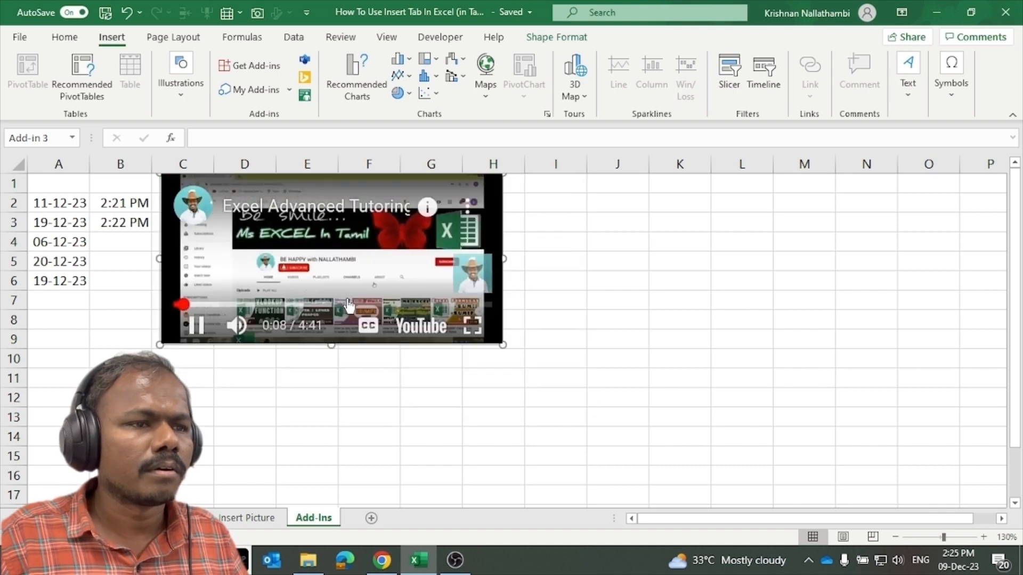
pyautogui.moveTo(406, 348); pyautogui.dragTo(973, 348)
# Pause the video, delete the player, and select the dates and times in A1:C9.
pyautogui.click(822, 281)
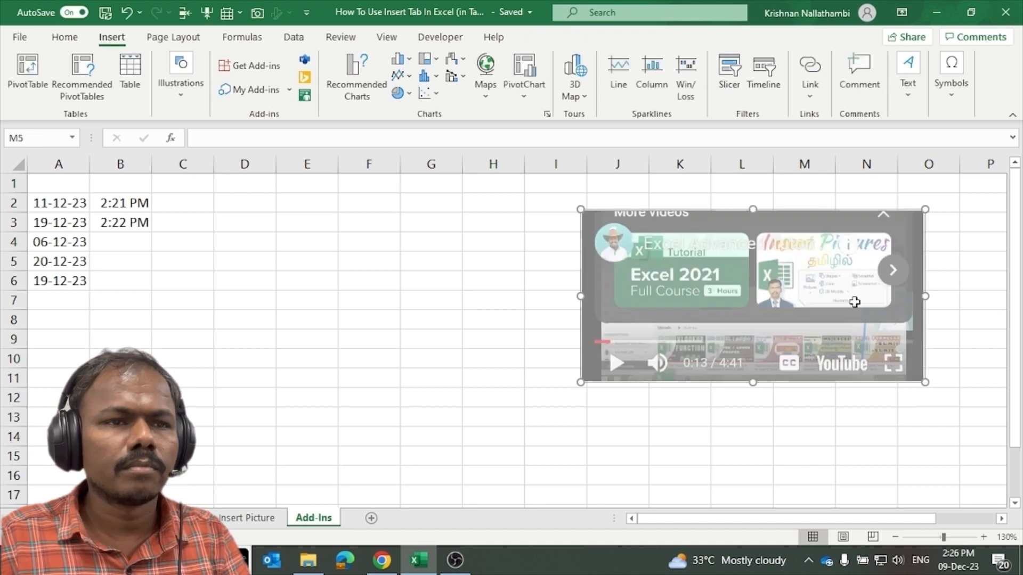
pyautogui.click(674, 276)
pyautogui.click(746, 205)
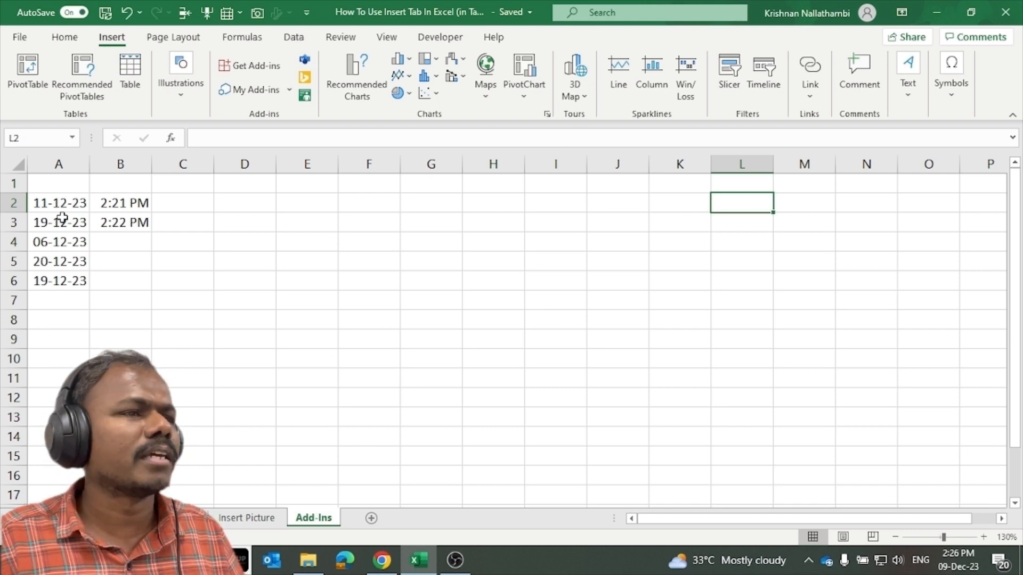
pyautogui.moveTo(58, 188); pyautogui.dragTo(190, 354)
# Clear A1:C9, search the add-in store for 'qr 4 office', and add QR4Office.
pyautogui.press('Delete')
pyautogui.click(322, 353)
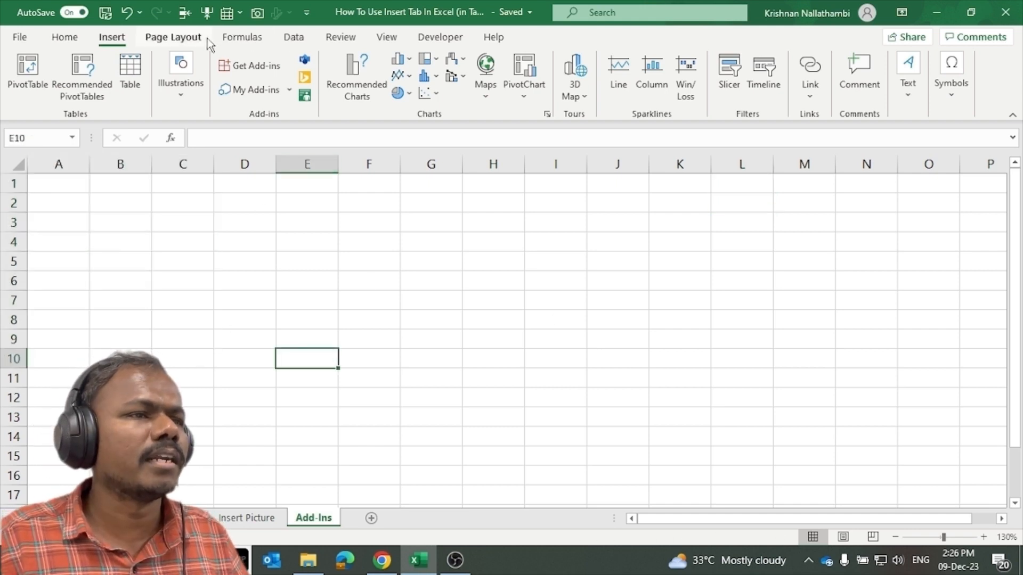
pyautogui.click(255, 66)
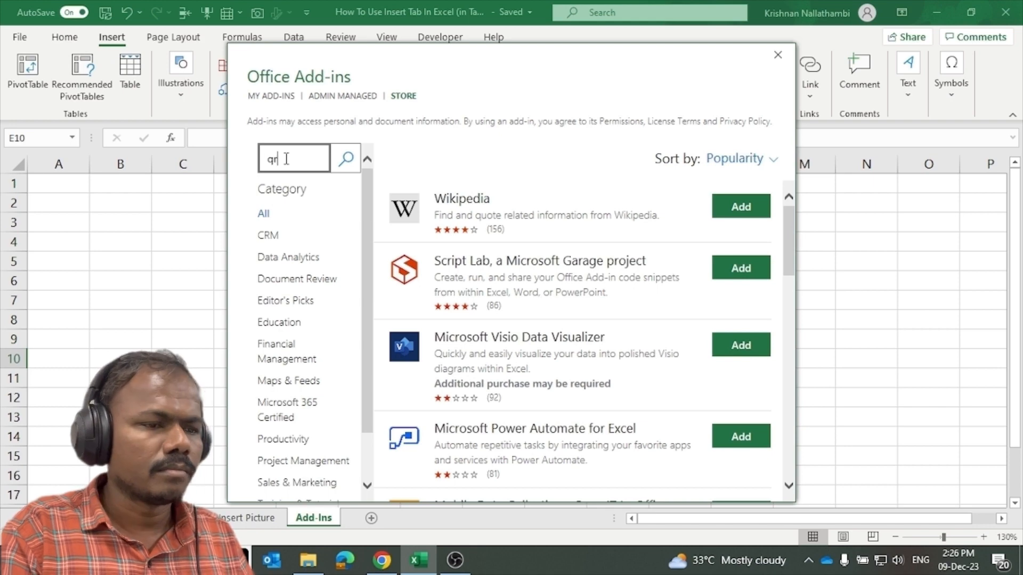
pyautogui.write('fivcer')
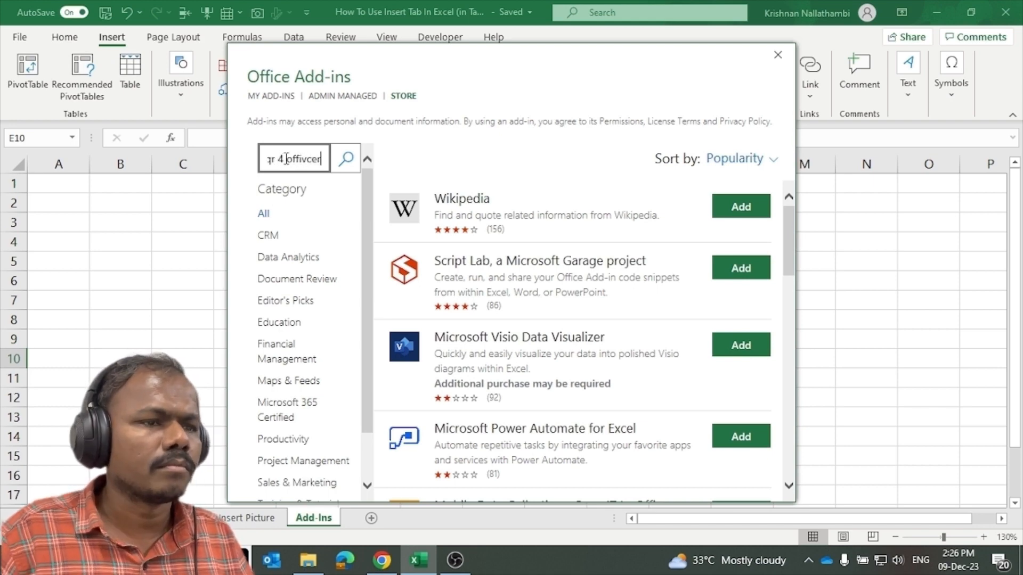
pyautogui.write('e')
pyautogui.press('Return')
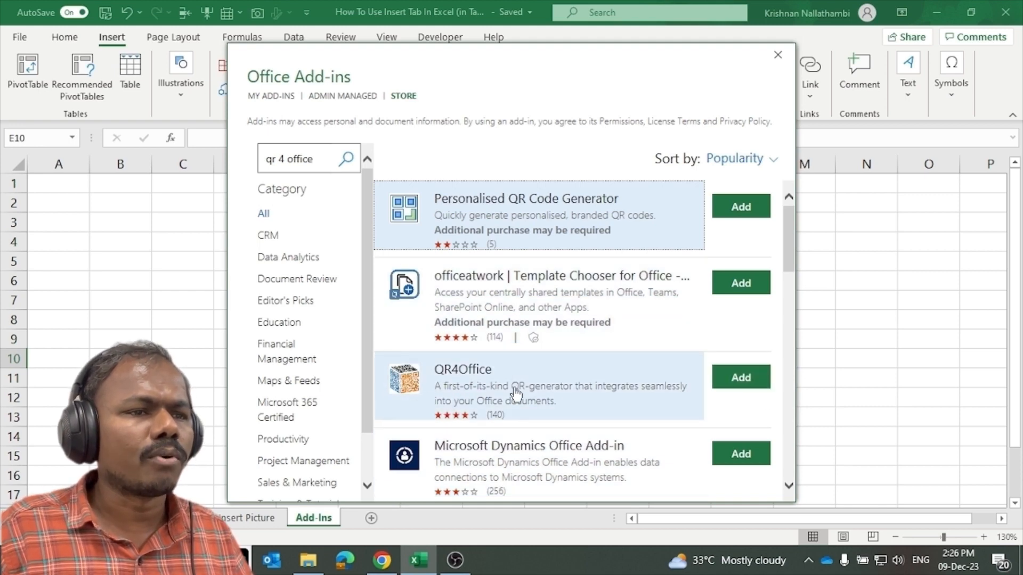
pyautogui.click(757, 380)
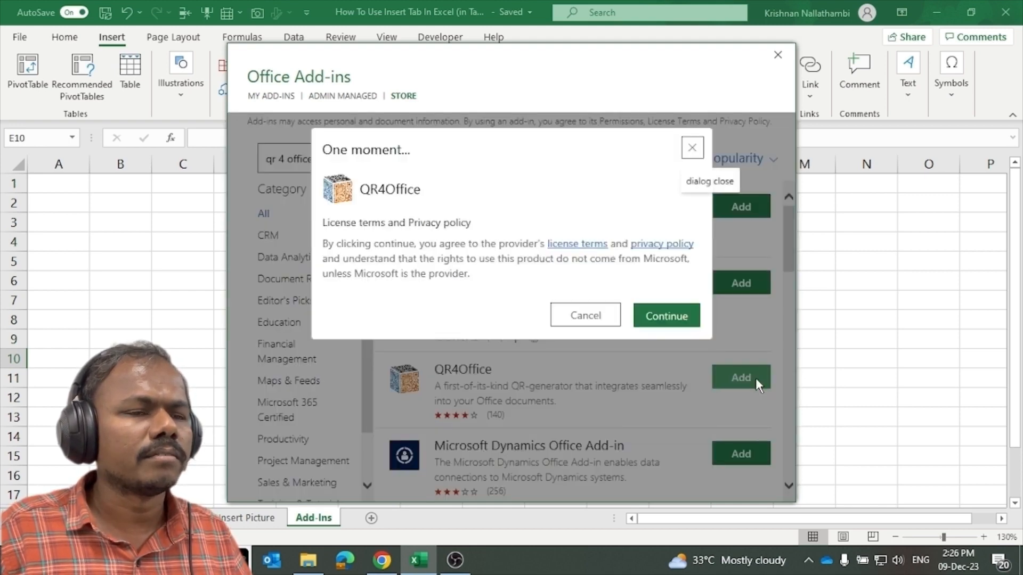
# Accept the license terms and insert an sms: QR code for the sample number at E10.
pyautogui.click(666, 320)
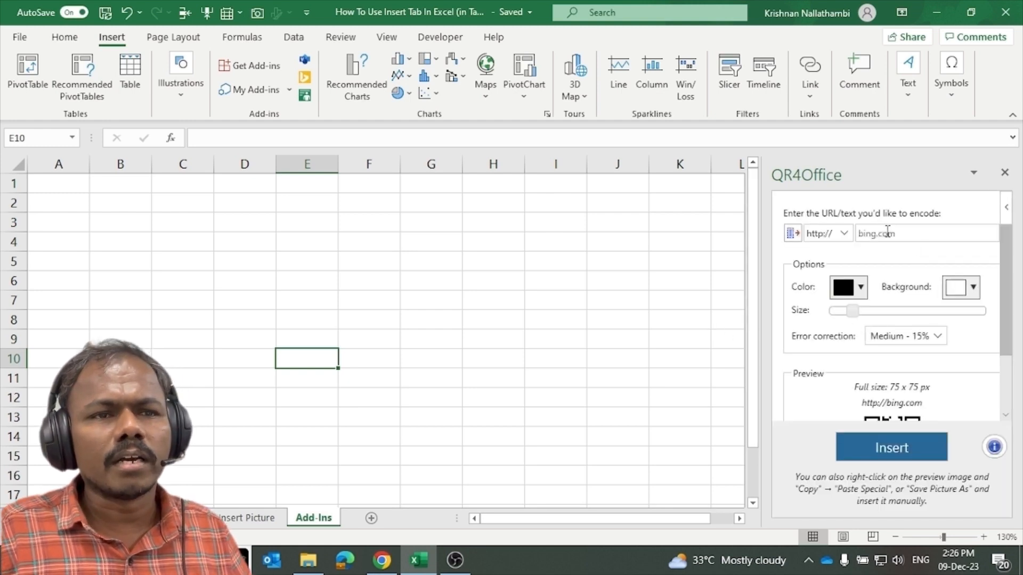
pyautogui.click(845, 233)
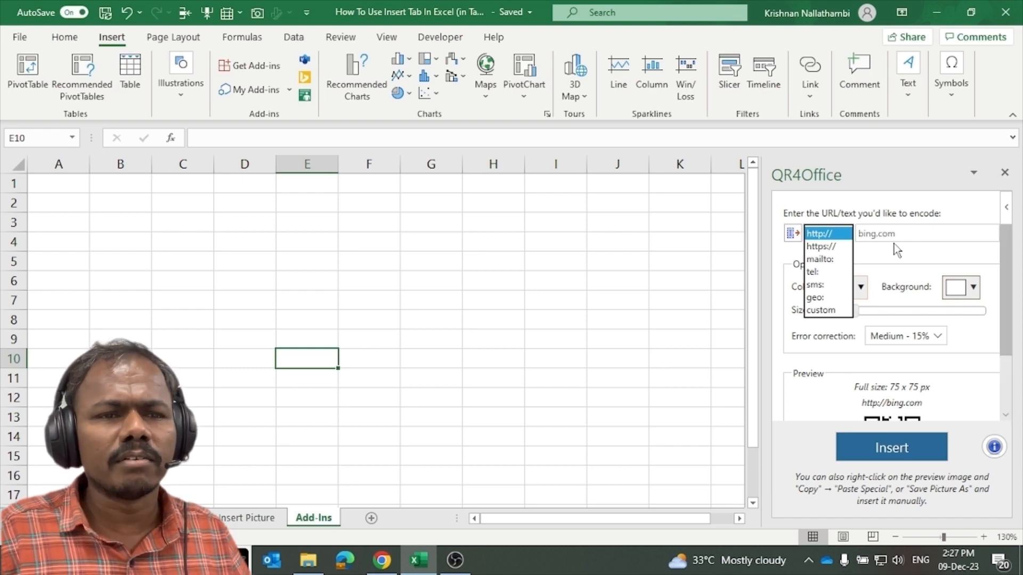
pyautogui.click(822, 289)
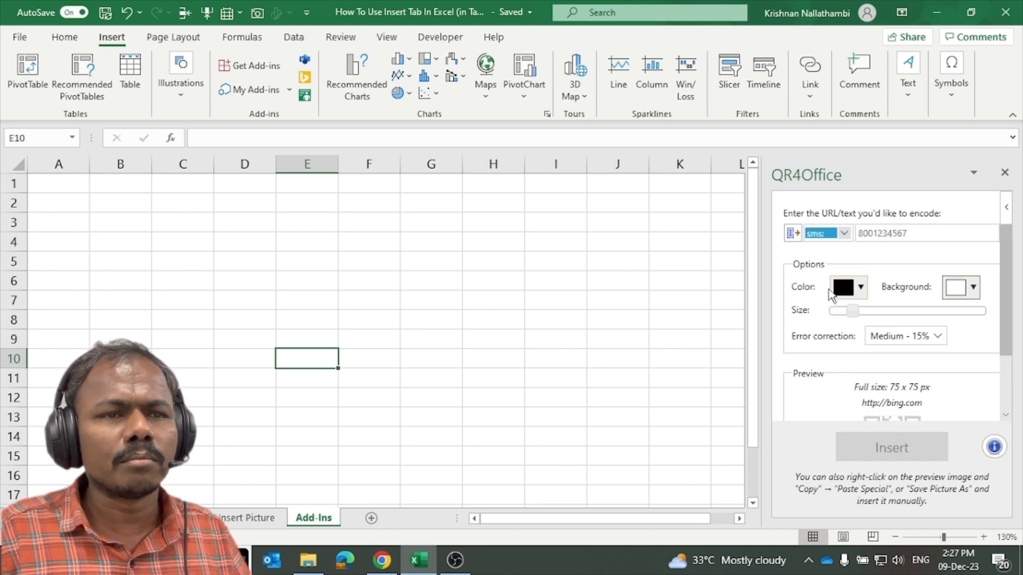
pyautogui.click(893, 234)
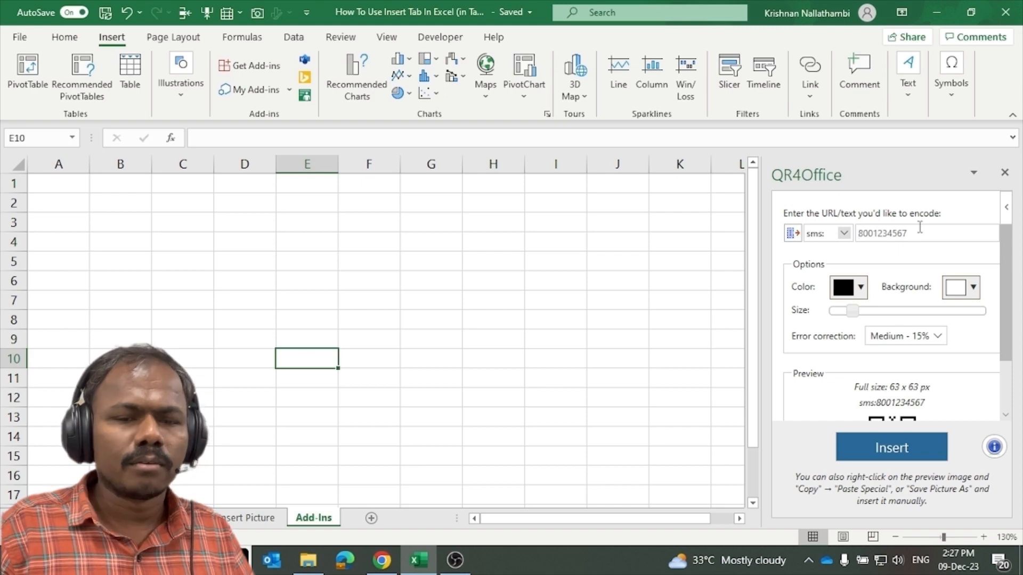
pyautogui.write('123456789')
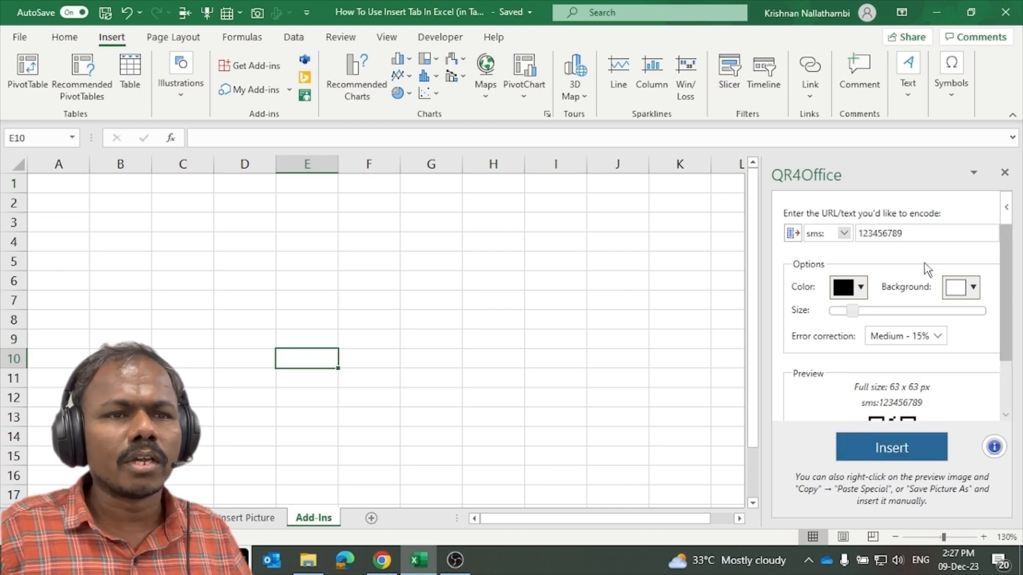
pyautogui.scroll(-1, 904, 320)
pyautogui.click(890, 450)
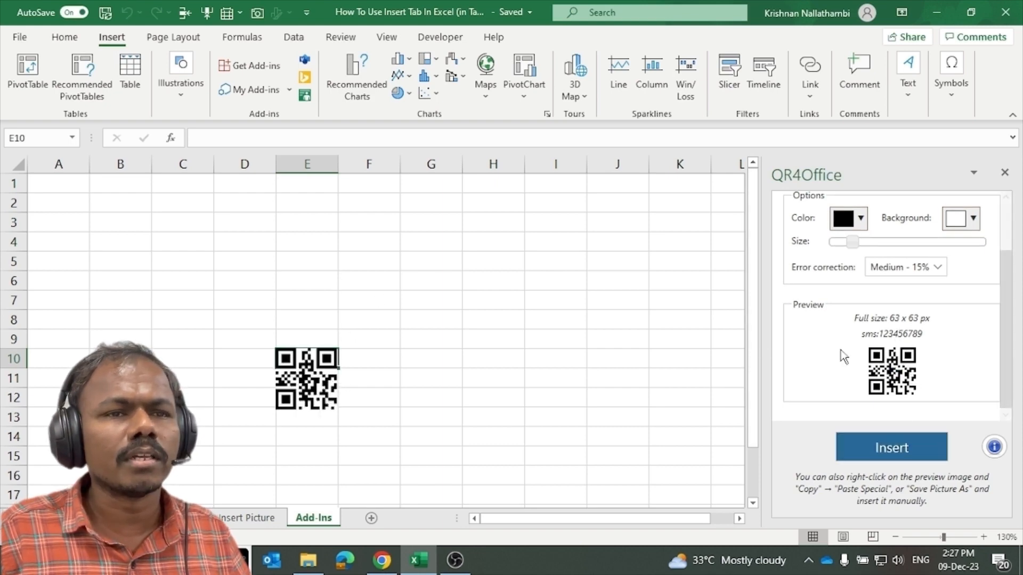
# Set the QR code colour to orange and insert it over the black code.
pyautogui.scroll(1, 911, 325)
pyautogui.click(861, 289)
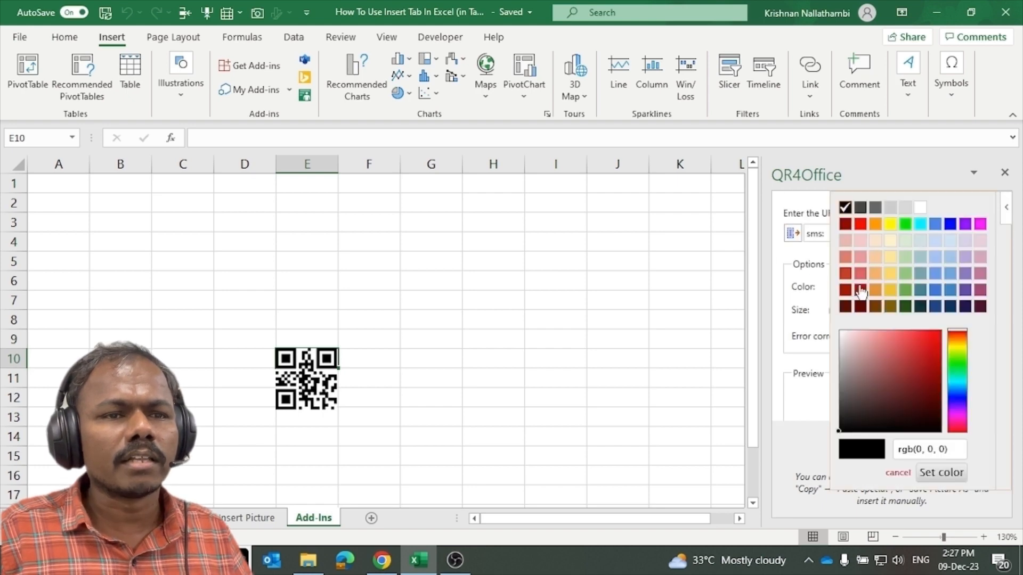
pyautogui.click(876, 271)
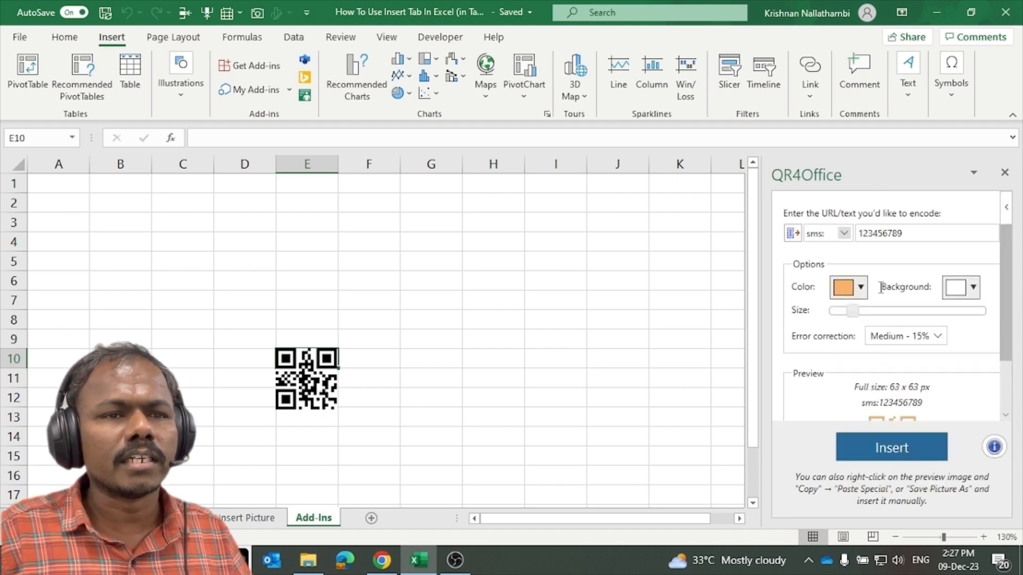
pyautogui.click(901, 462)
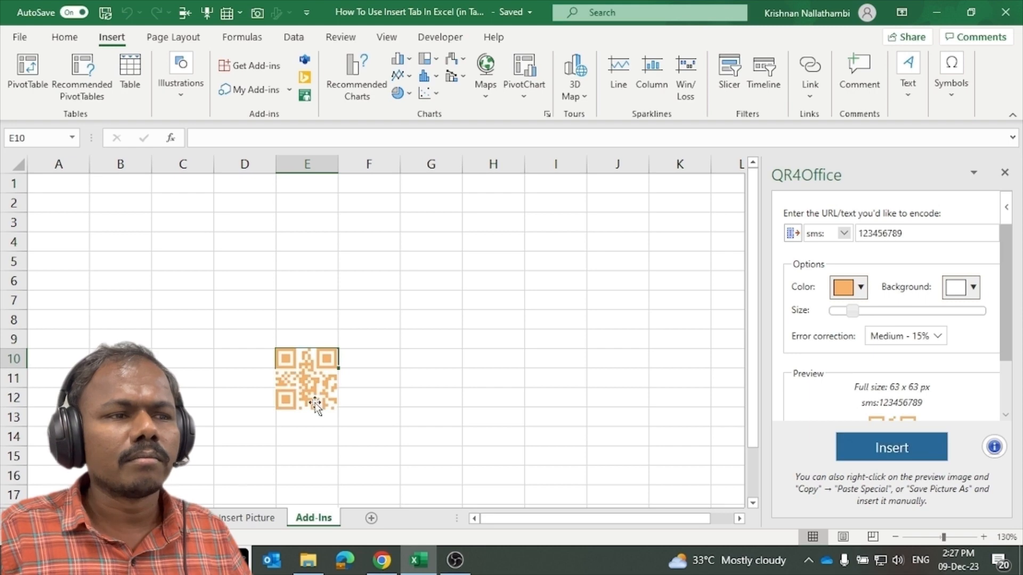
pyautogui.click(556, 359)
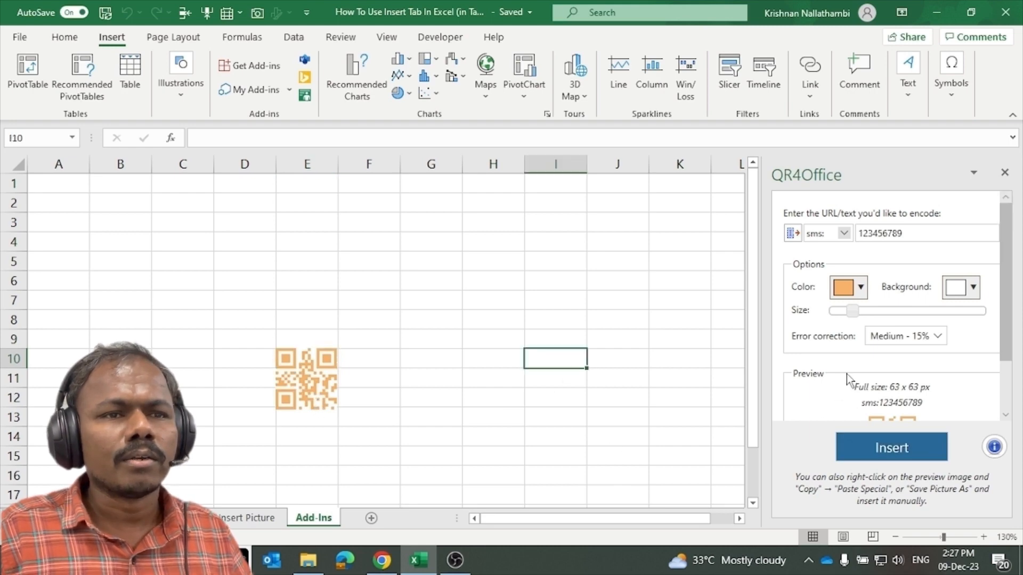
pyautogui.scroll(-2, 938, 322)
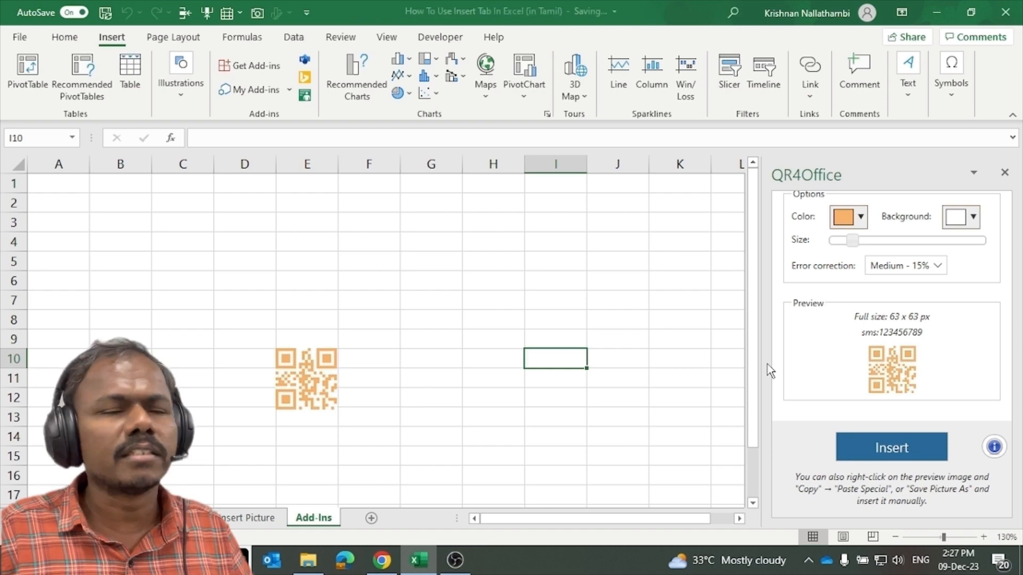
# Close the QR4Office pane and review the recently used add-ins under My Add-ins.
pyautogui.click(1004, 172)
pyautogui.click(517, 243)
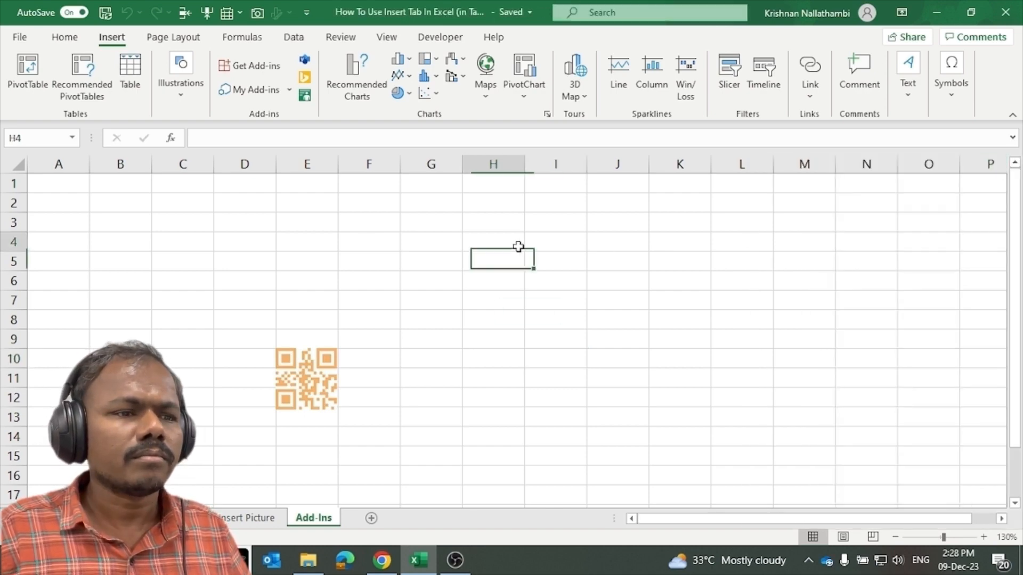
pyautogui.click(290, 92)
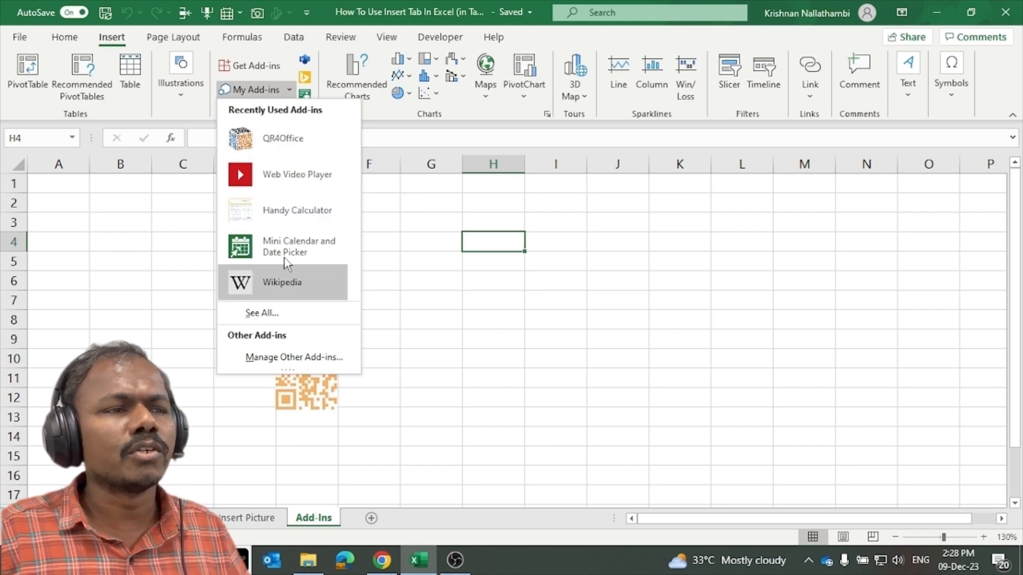
pyautogui.click(512, 379)
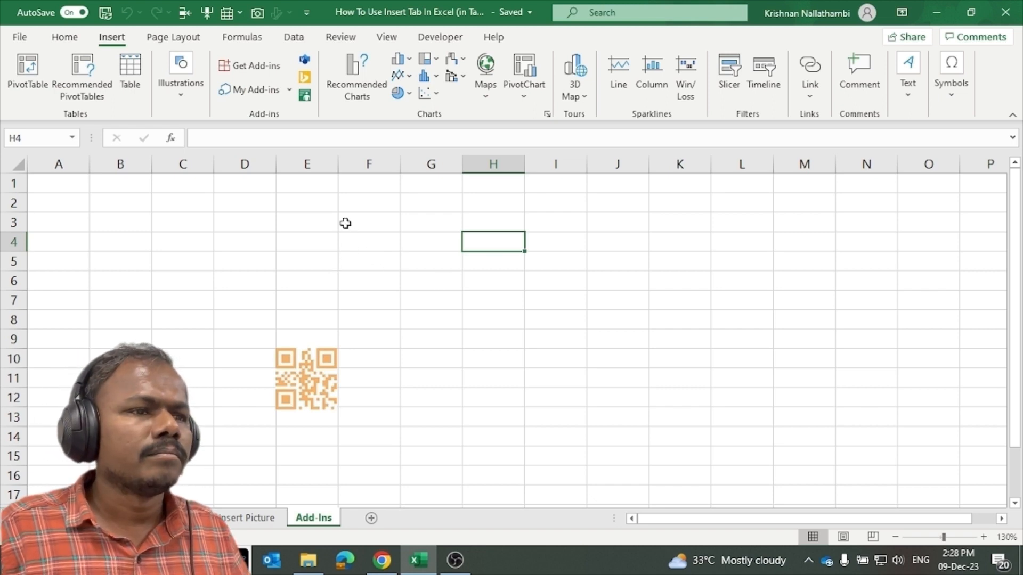
# Delete the orange QR code picture and the black one beneath it.
pyautogui.click(320, 368)
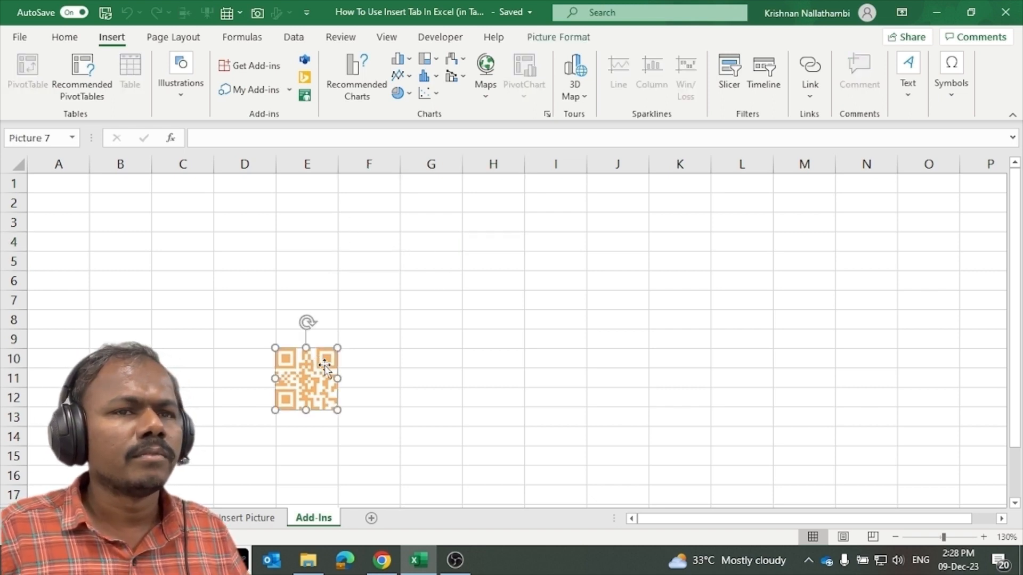
pyautogui.press('Delete')
pyautogui.click(317, 389)
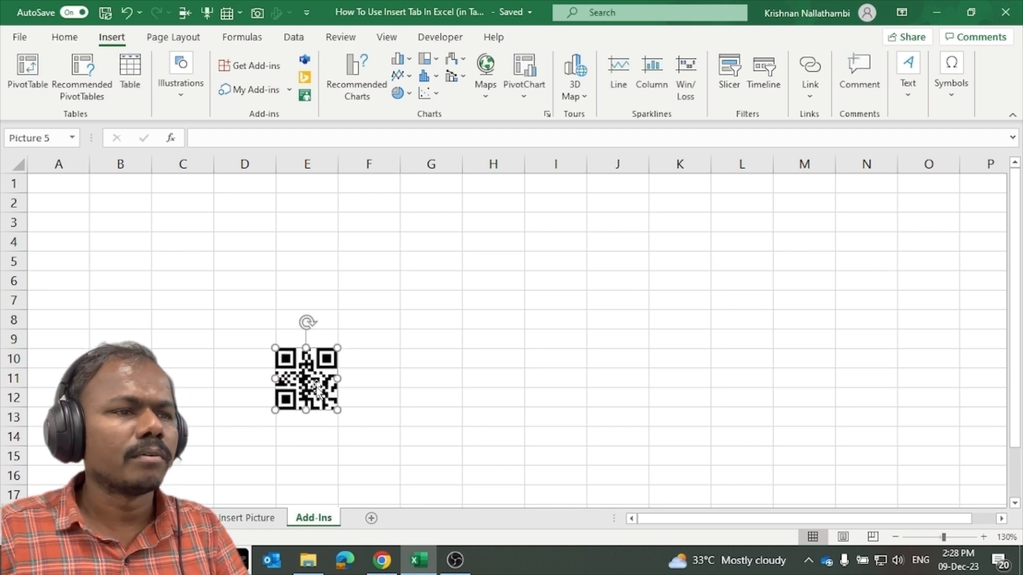
pyautogui.press('Delete')
pyautogui.click(594, 293)
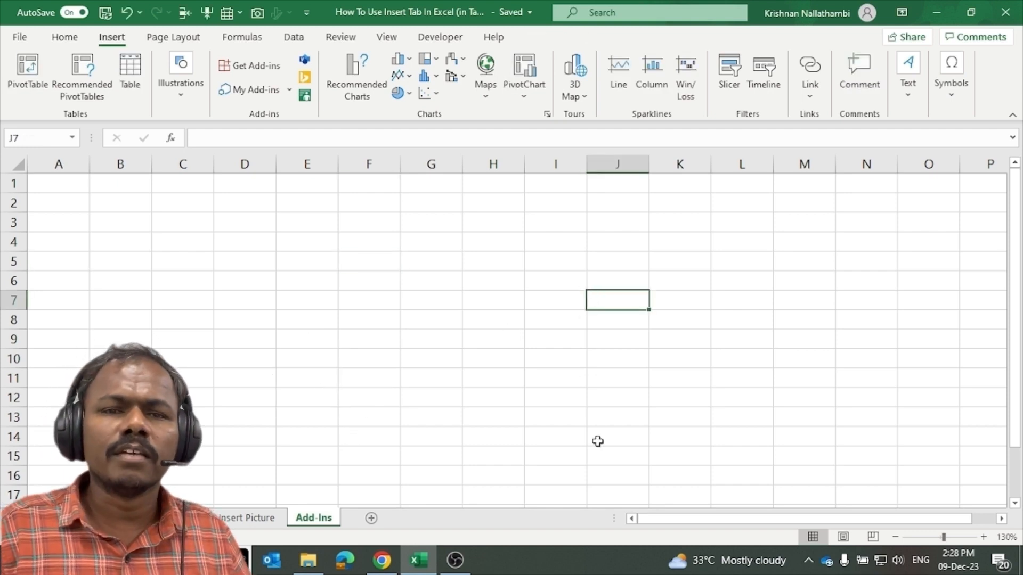